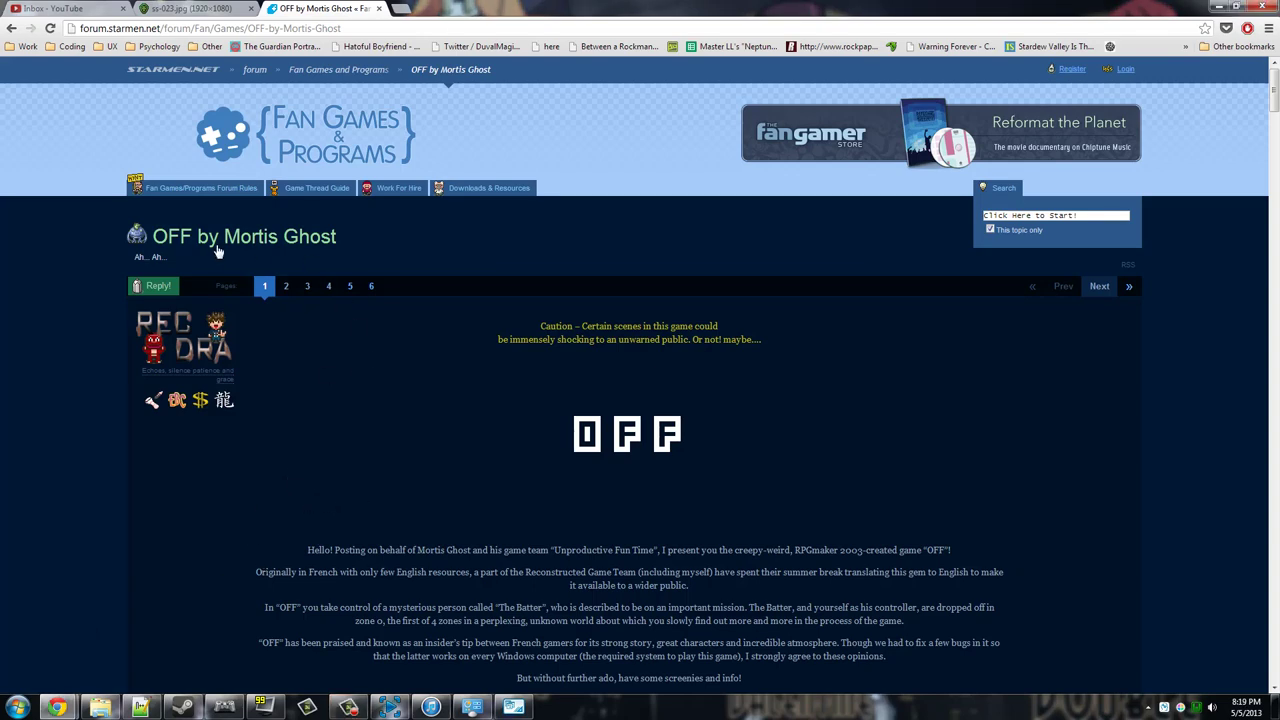
# - Scroll the Starmen.net OFF thread to the version 2.0 download link on 2shared
pyautogui.scroll(-20, 351, 352)
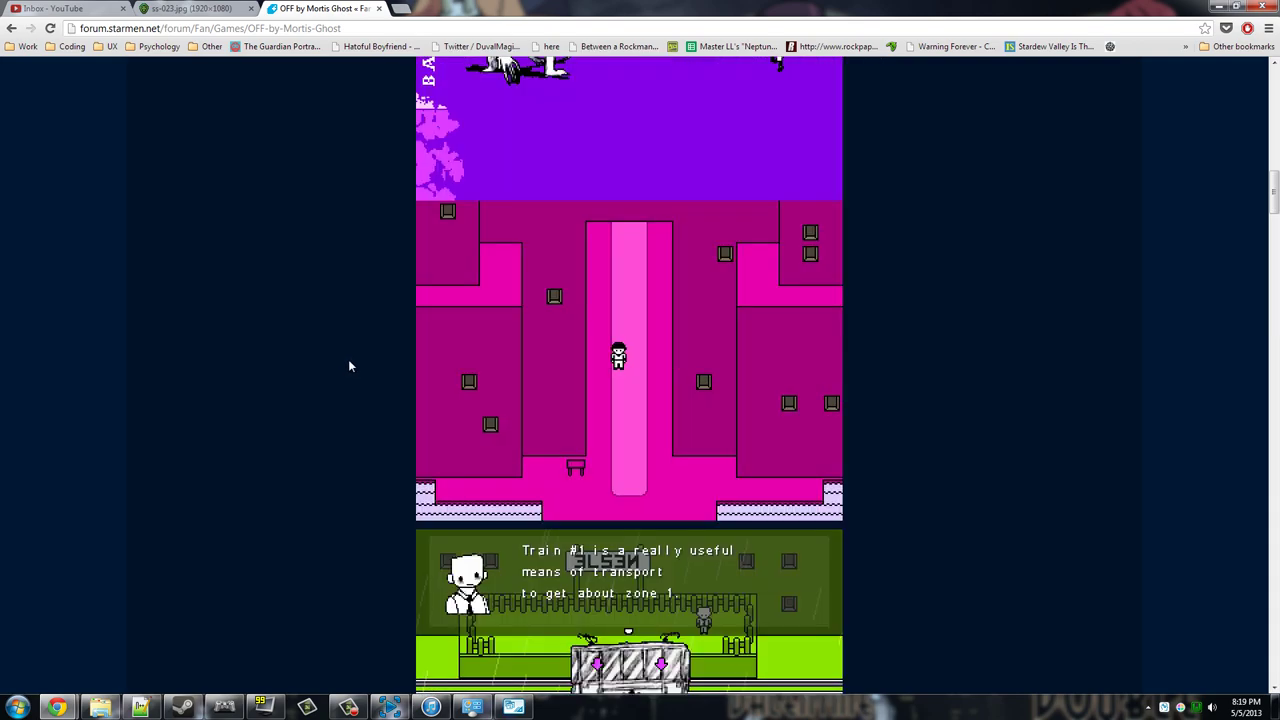
pyautogui.scroll(1, 352, 362)
pyautogui.scroll(2, 346, 375)
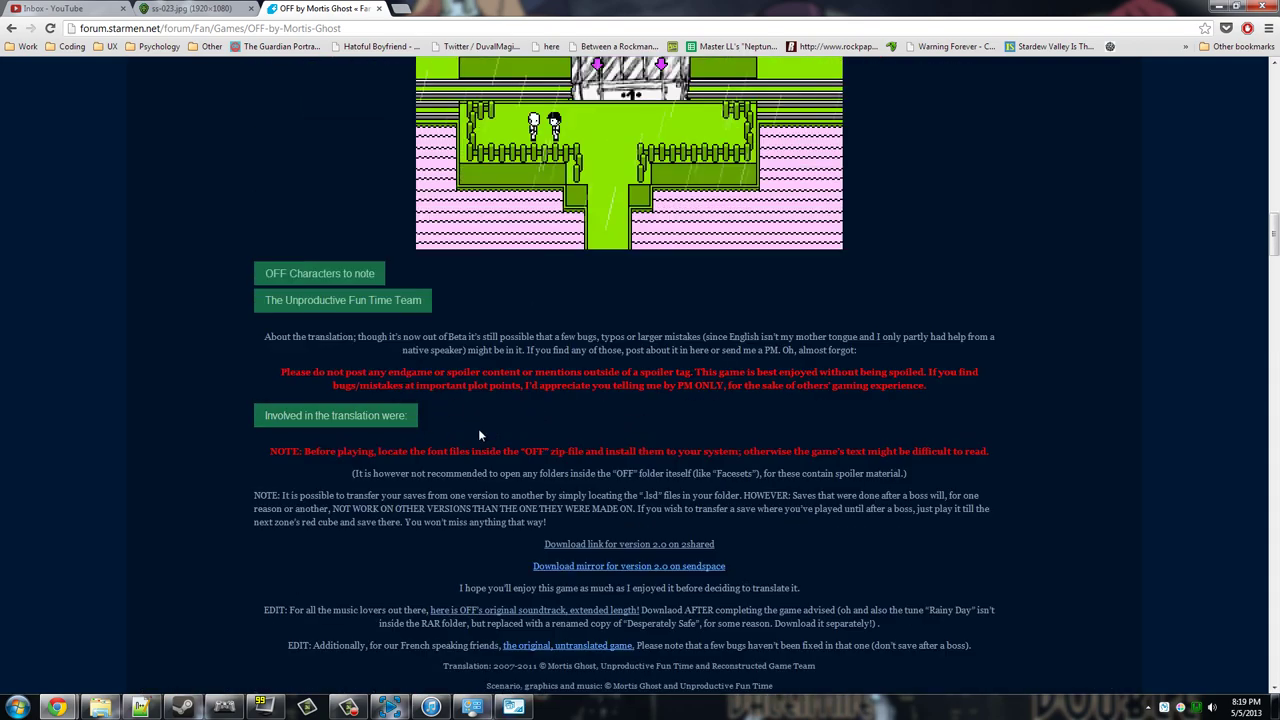
pyautogui.scroll(-1, 470, 486)
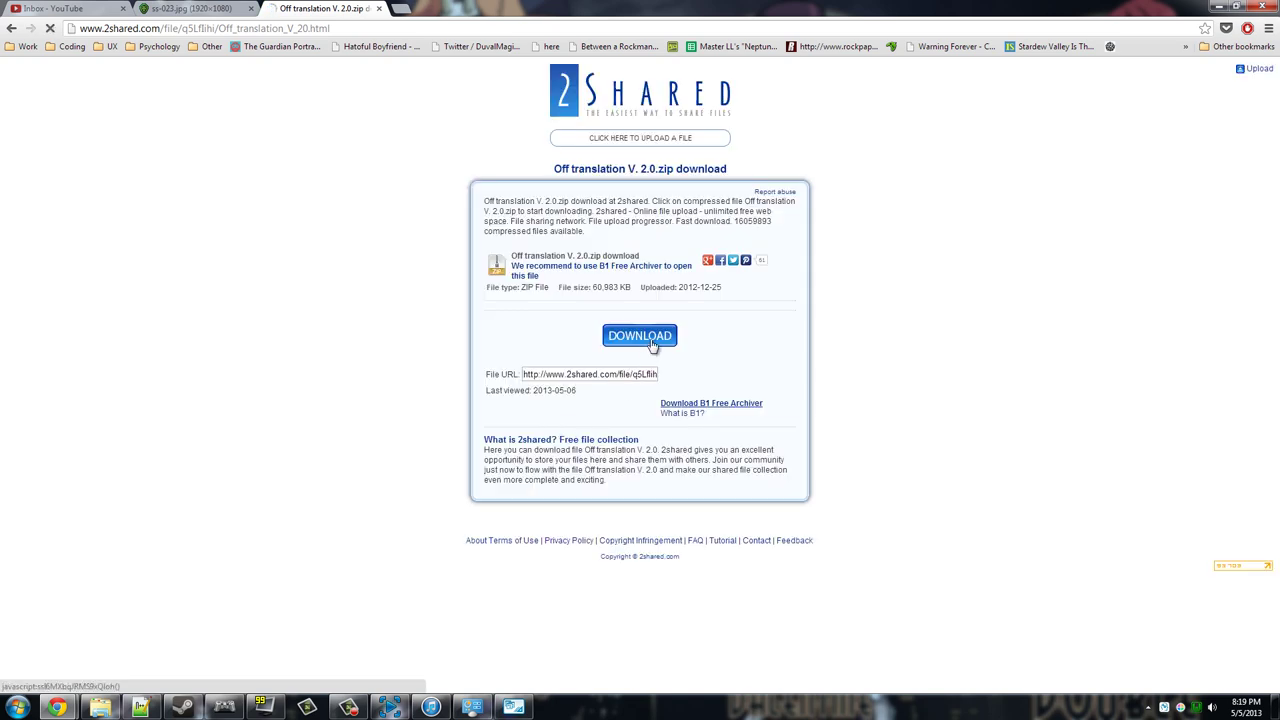
# - Download Off translation V. 2.0.zip from 2shared and open it when it finishes
pyautogui.click(653, 344)
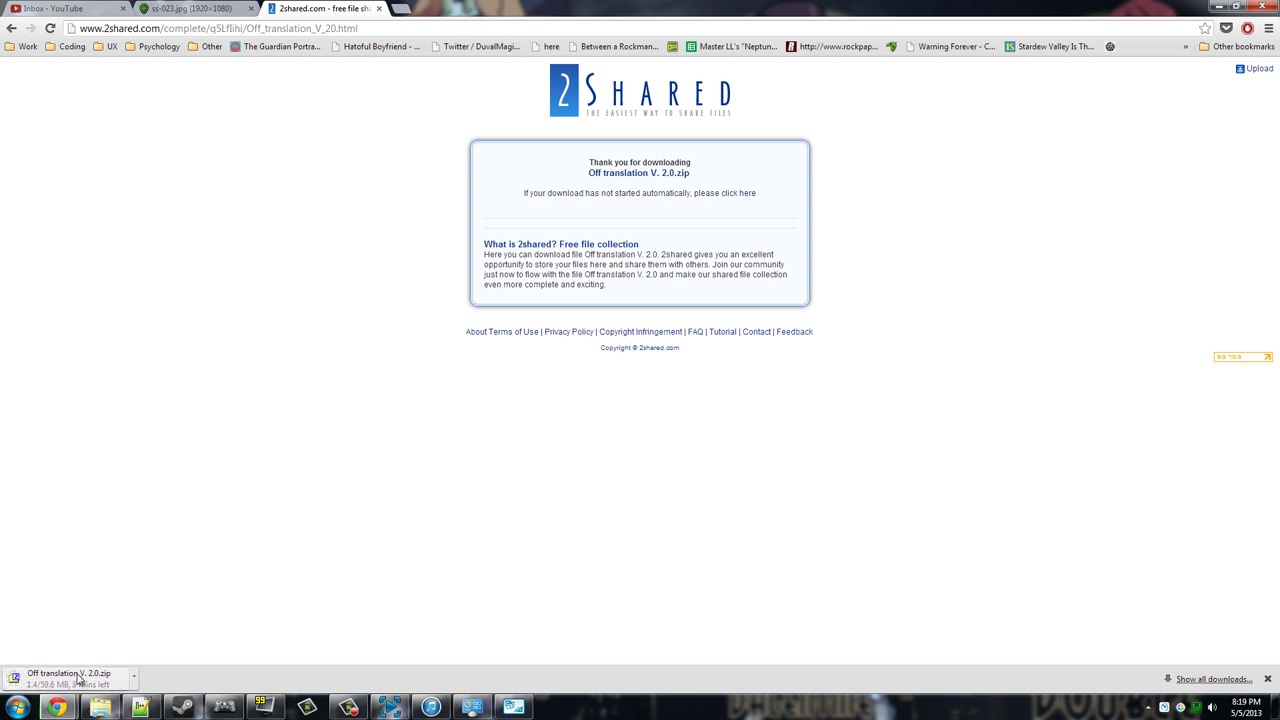
pyautogui.click(79, 679)
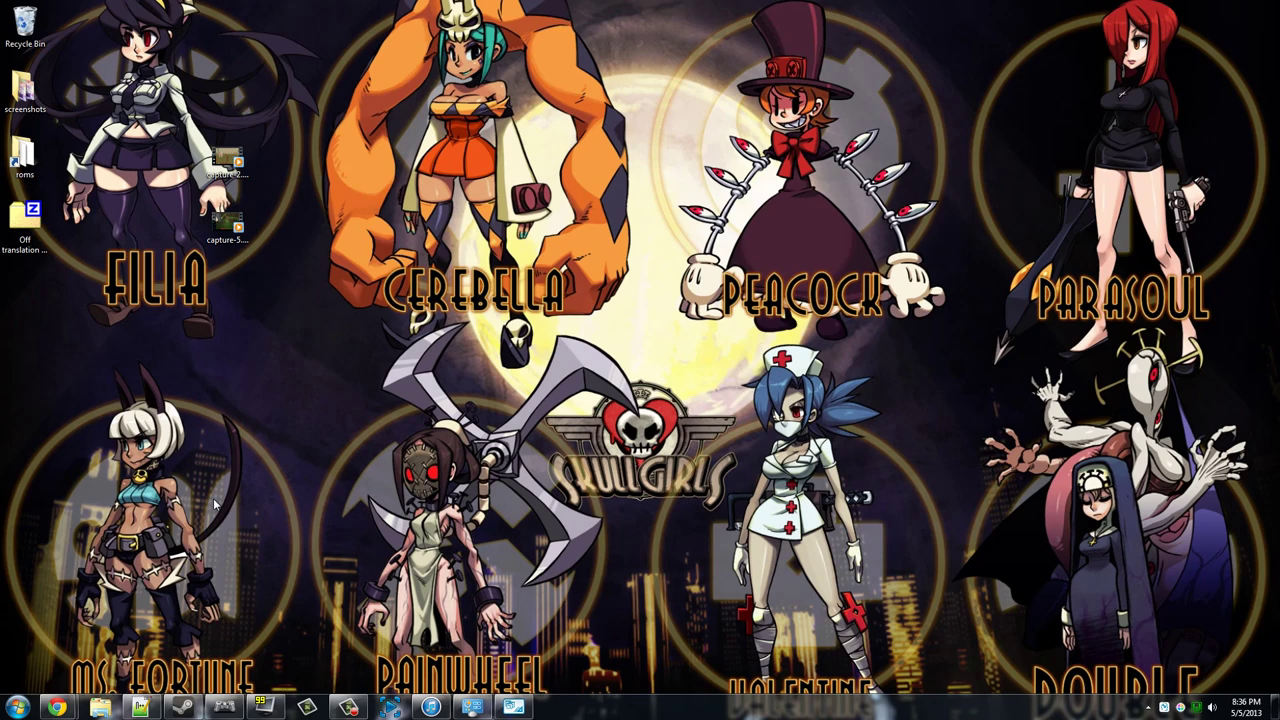
# - Open the zip in 7-Zip and drag the OFF Translation v. 2.0 folder onto the desktop
pyautogui.click(44, 231)
pyautogui.doubleClick(44, 231)
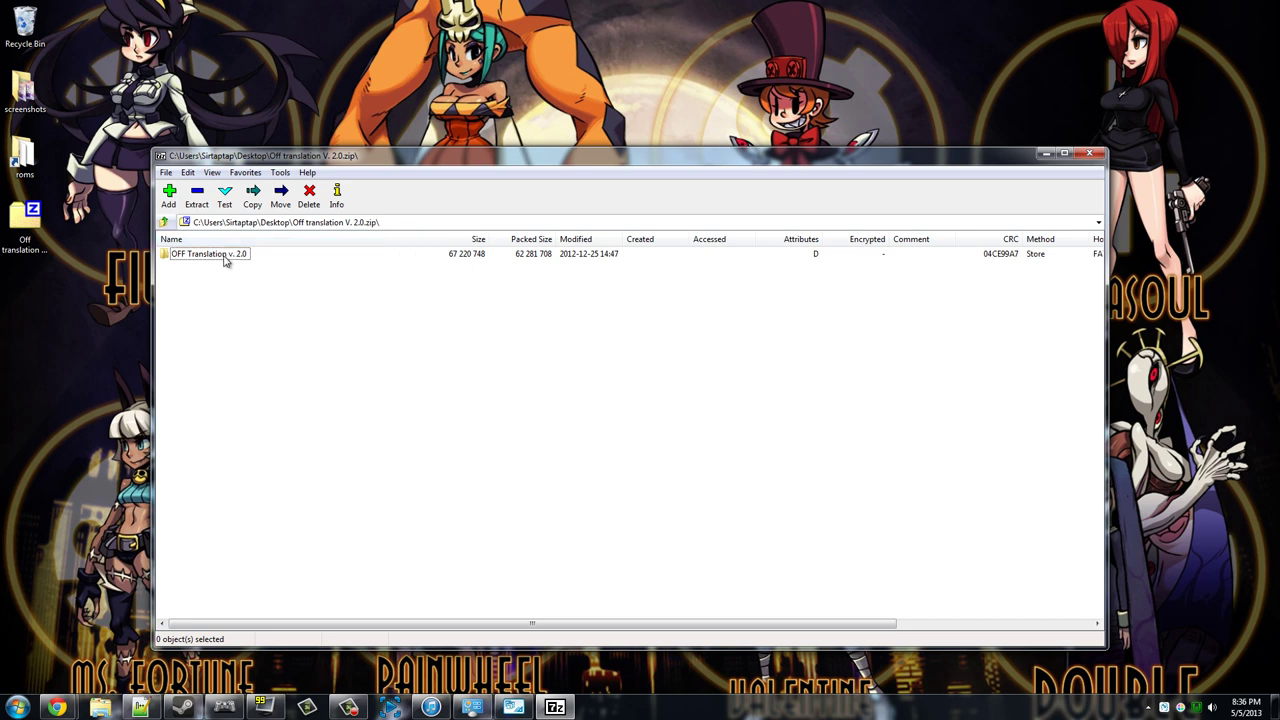
pyautogui.moveTo(212, 258); pyautogui.dragTo(44, 291)
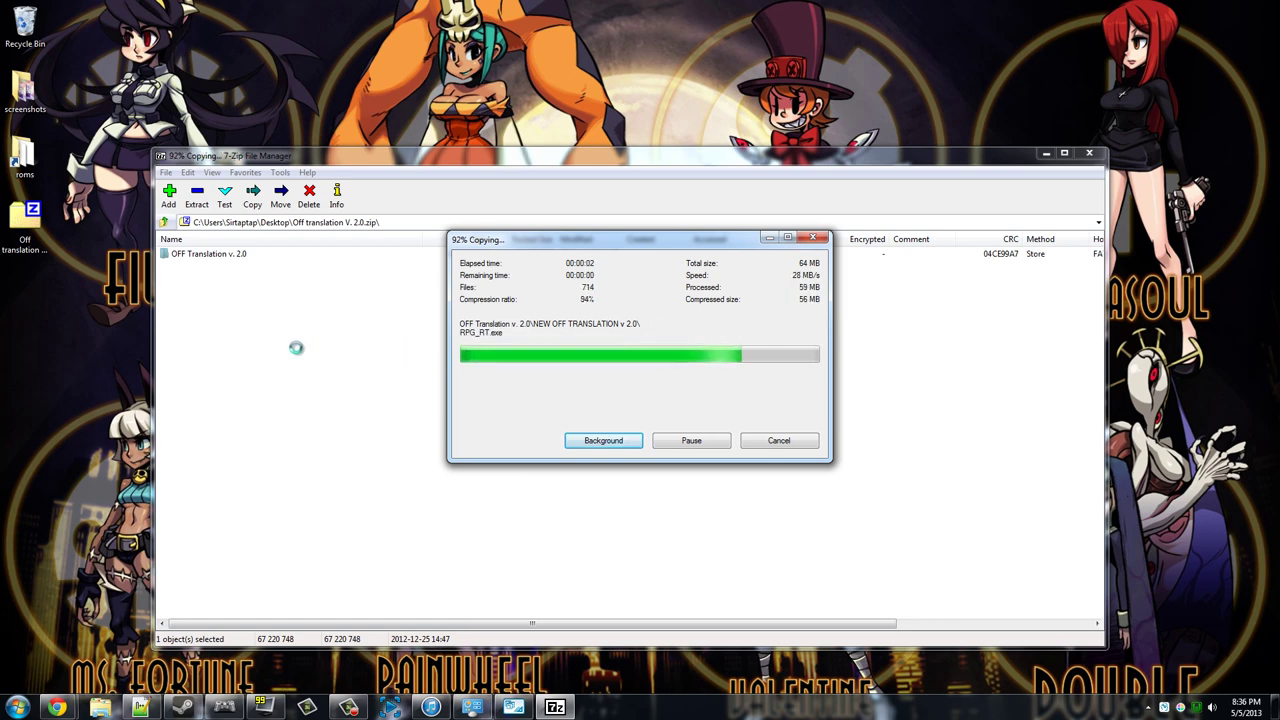
pyautogui.doubleClick(220, 256)
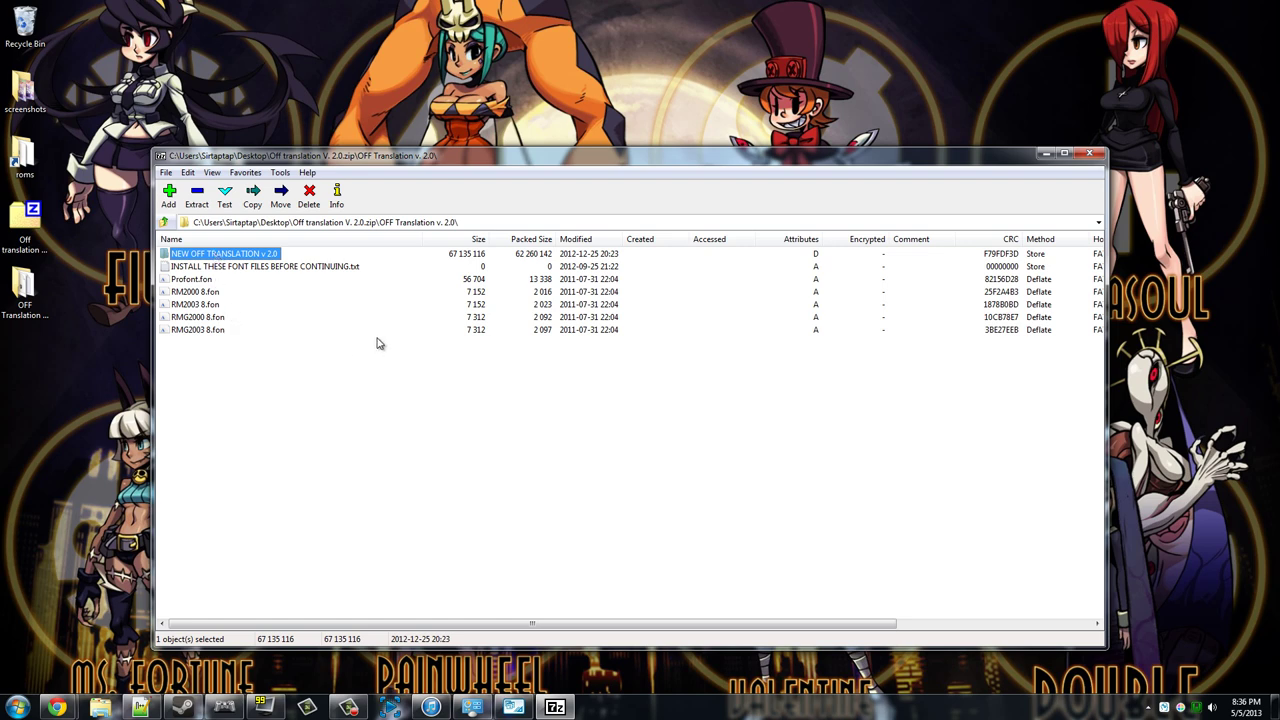
# - Close 7-Zip, reposition the extracted folder on the desktop, and open it
pyautogui.click(1092, 156)
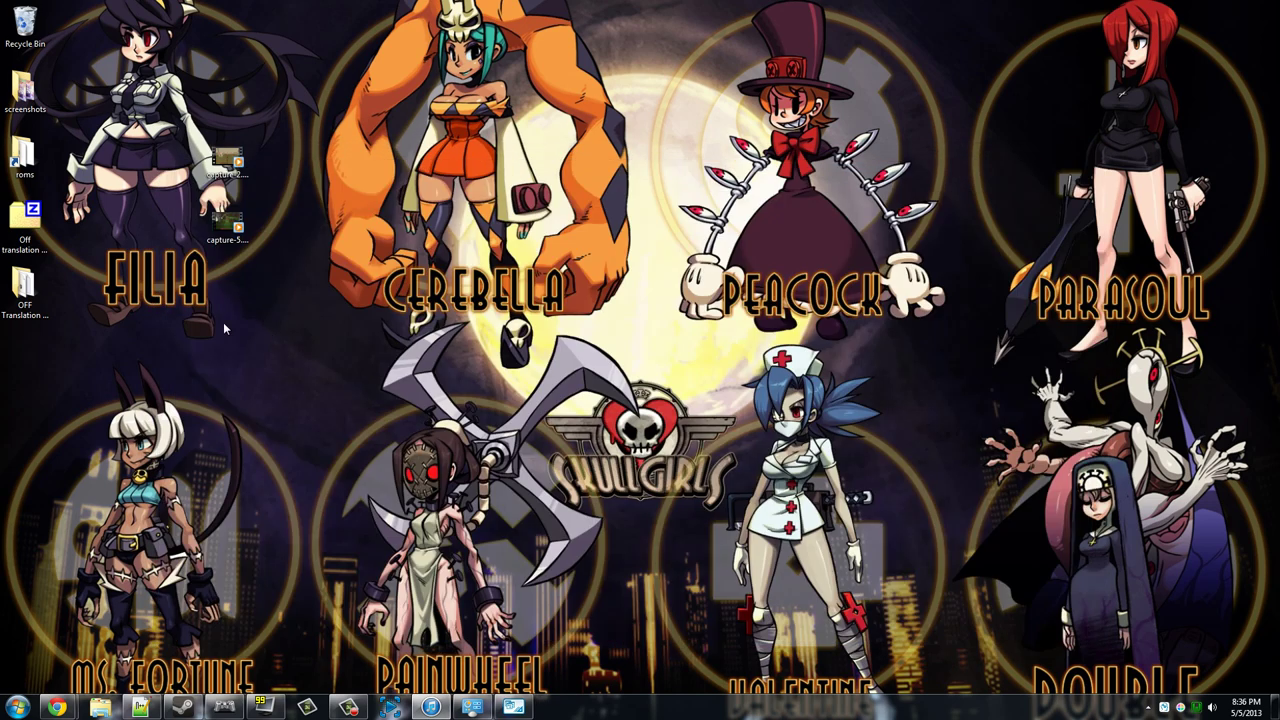
pyautogui.moveTo(36, 316); pyautogui.dragTo(78, 332)
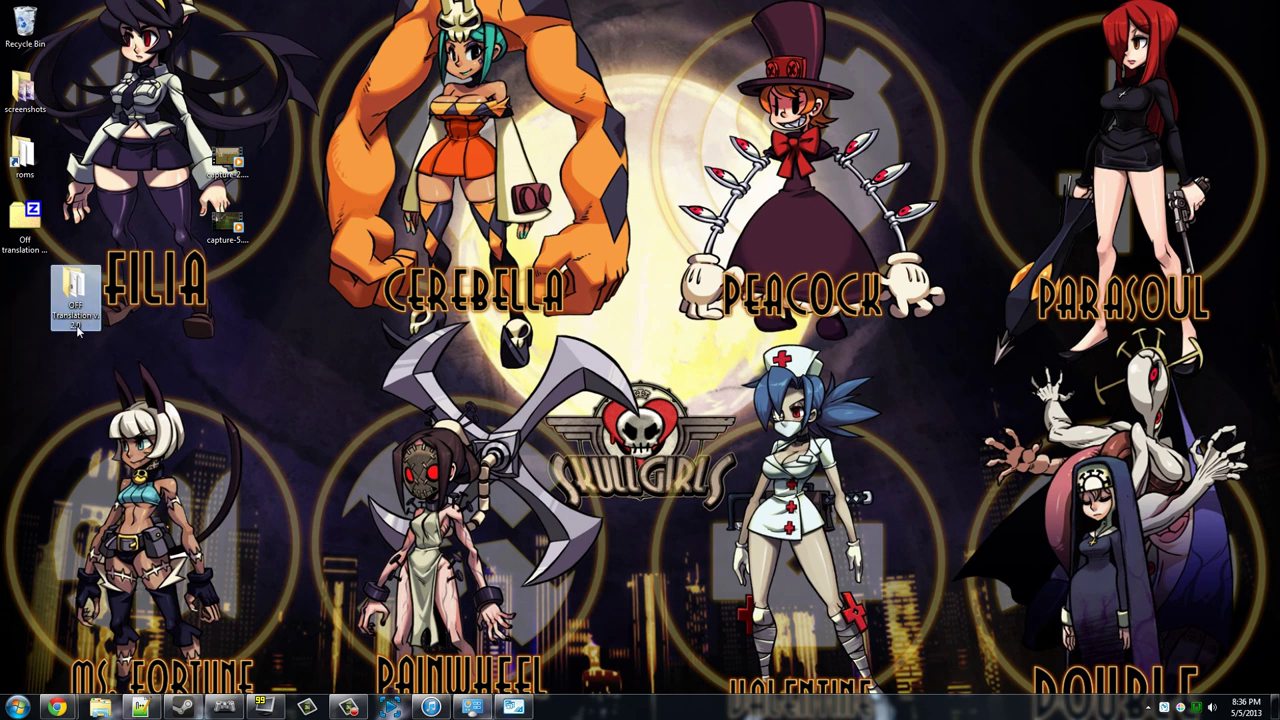
pyautogui.moveTo(78, 330)
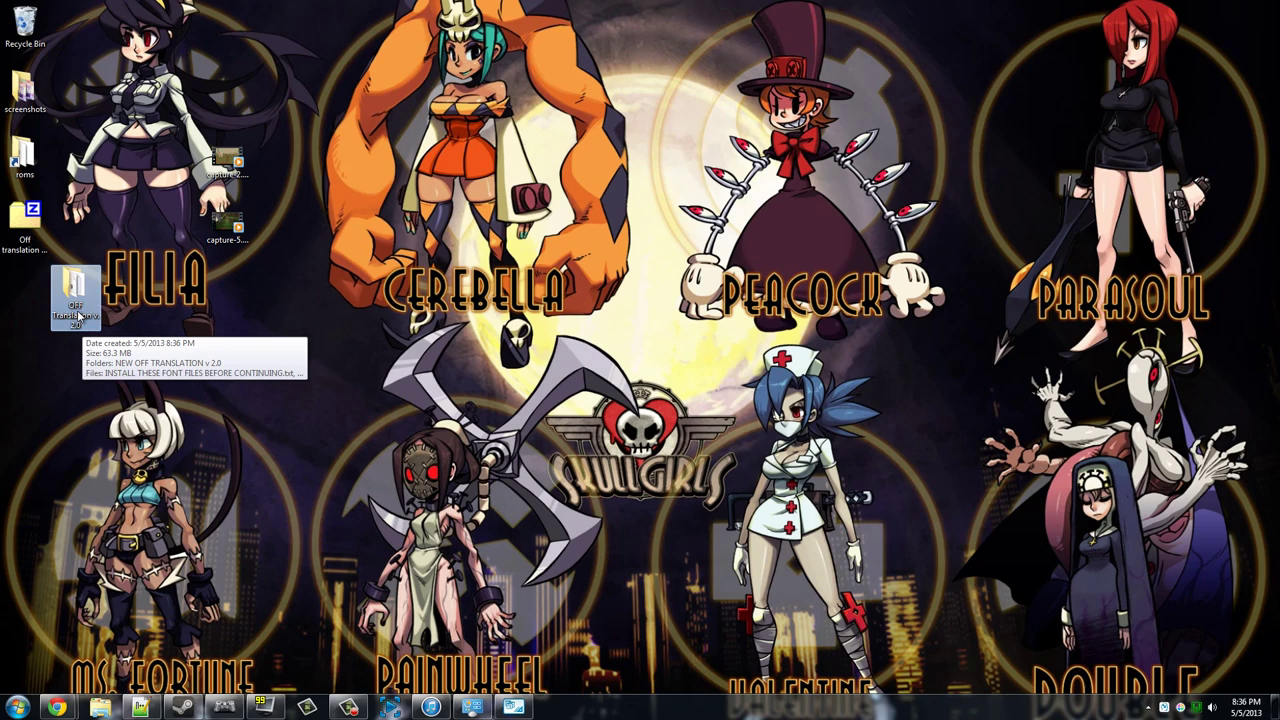
pyautogui.doubleClick(78, 316)
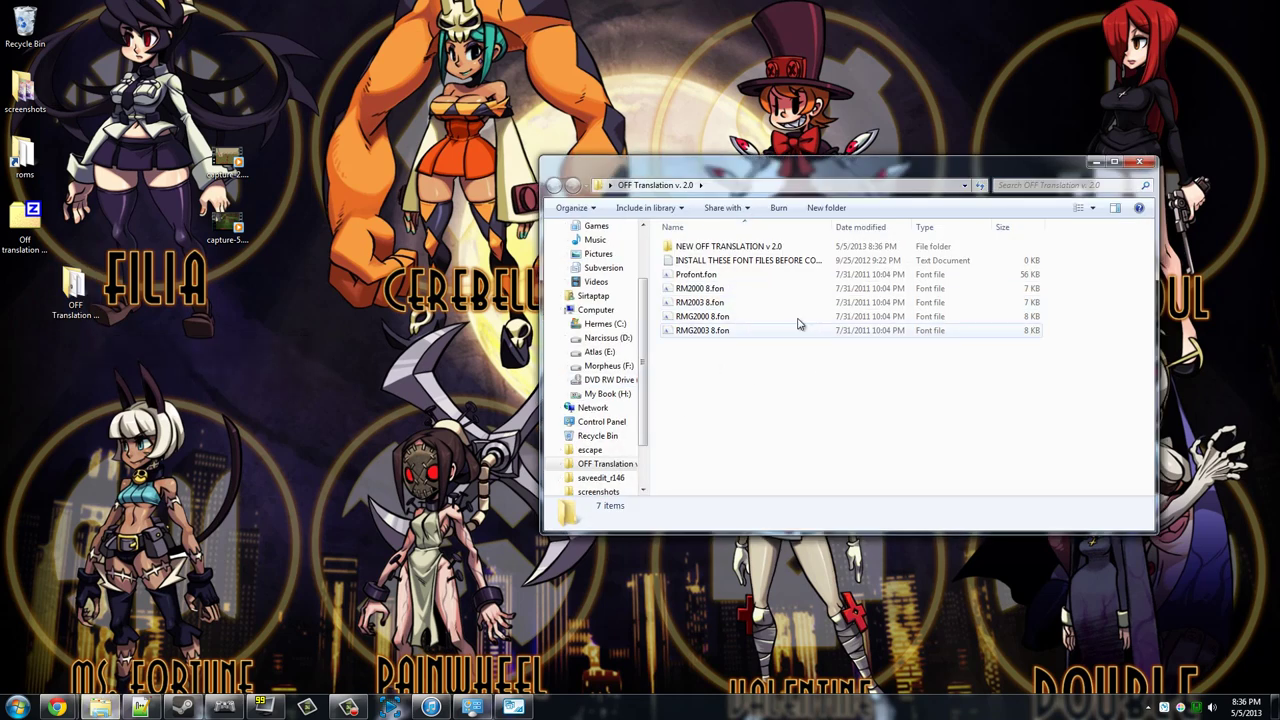
# - Install the Profont.fon font (ProFontWindows) without replacing the existing copy
pyautogui.click(716, 278)
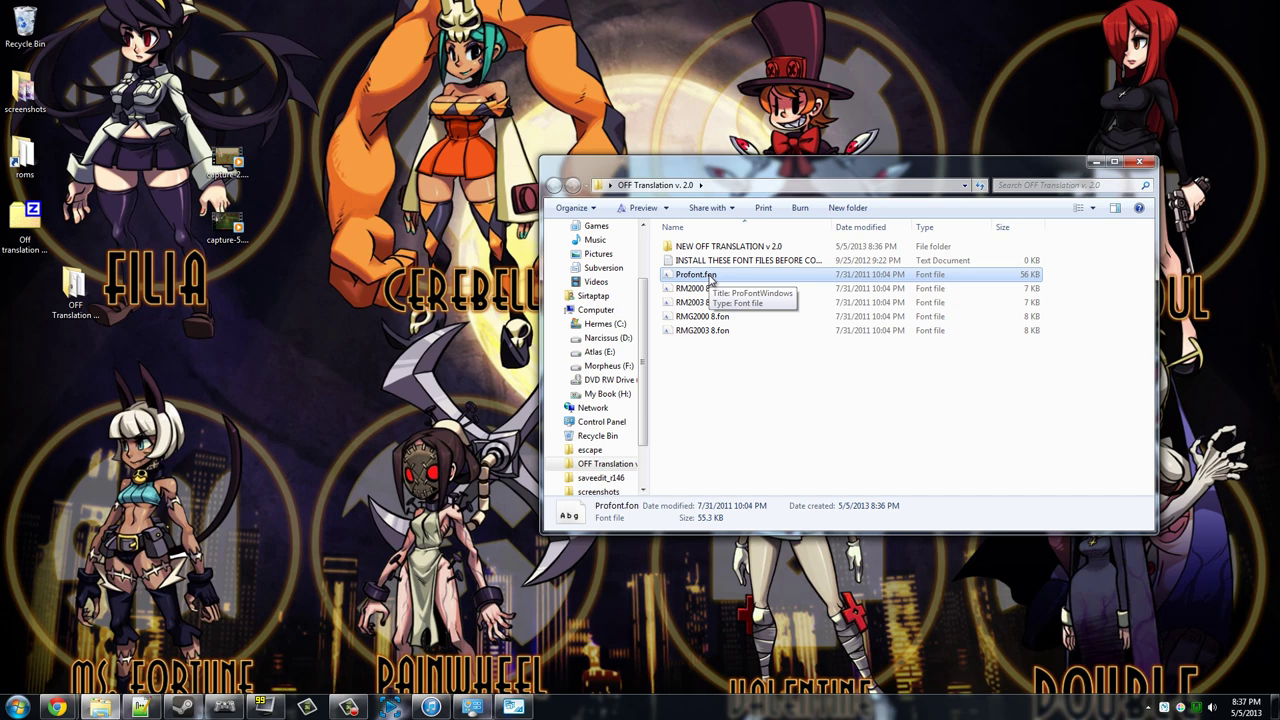
pyautogui.doubleClick(711, 276)
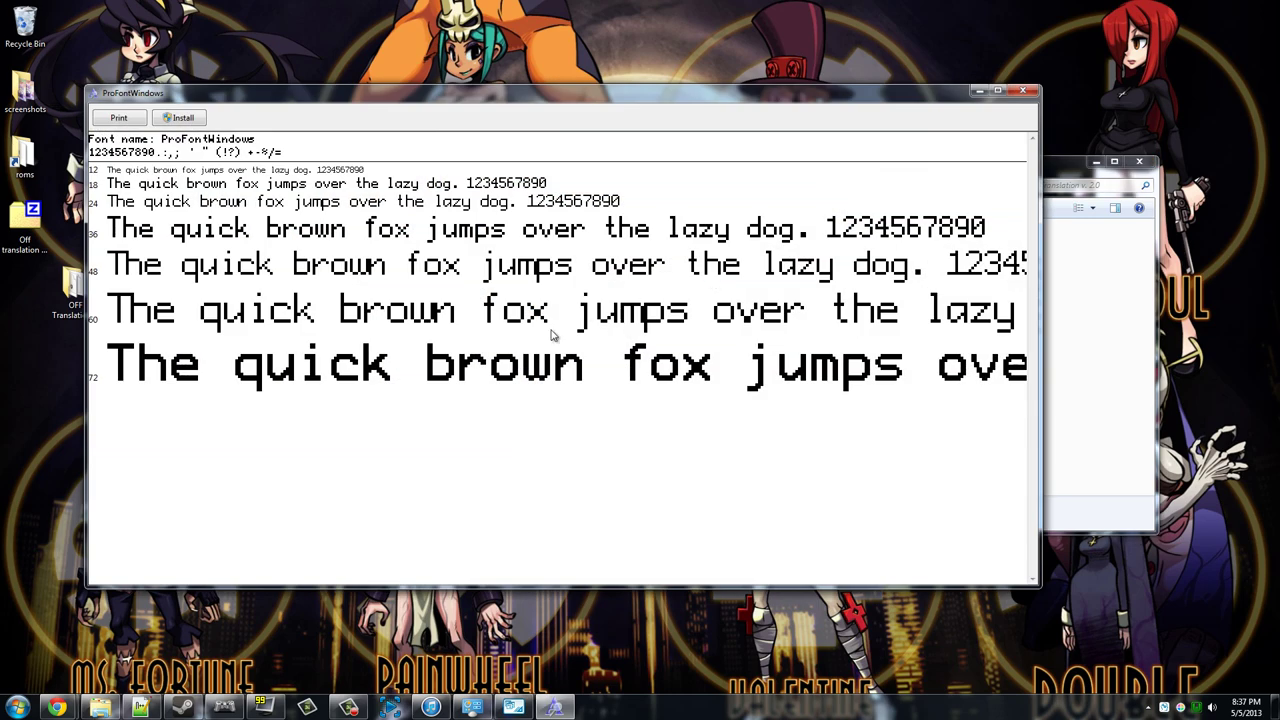
pyautogui.click(183, 118)
pyautogui.click(721, 360)
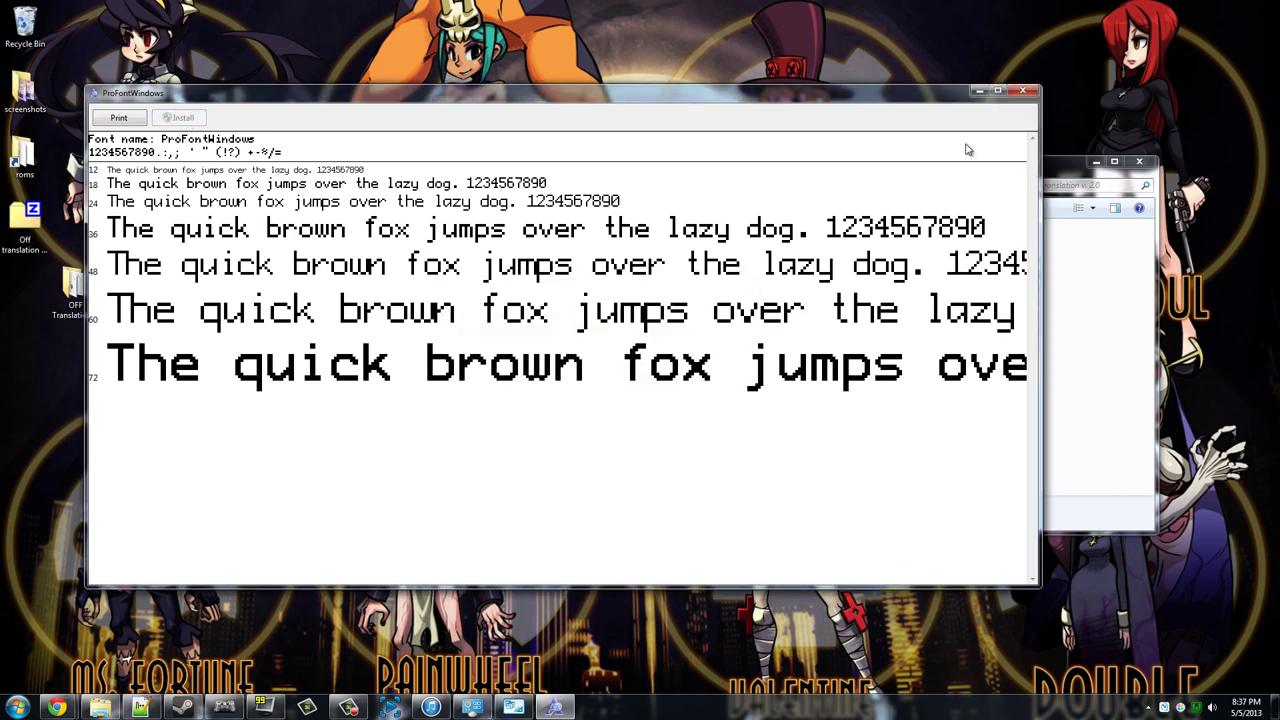
pyautogui.click(1036, 91)
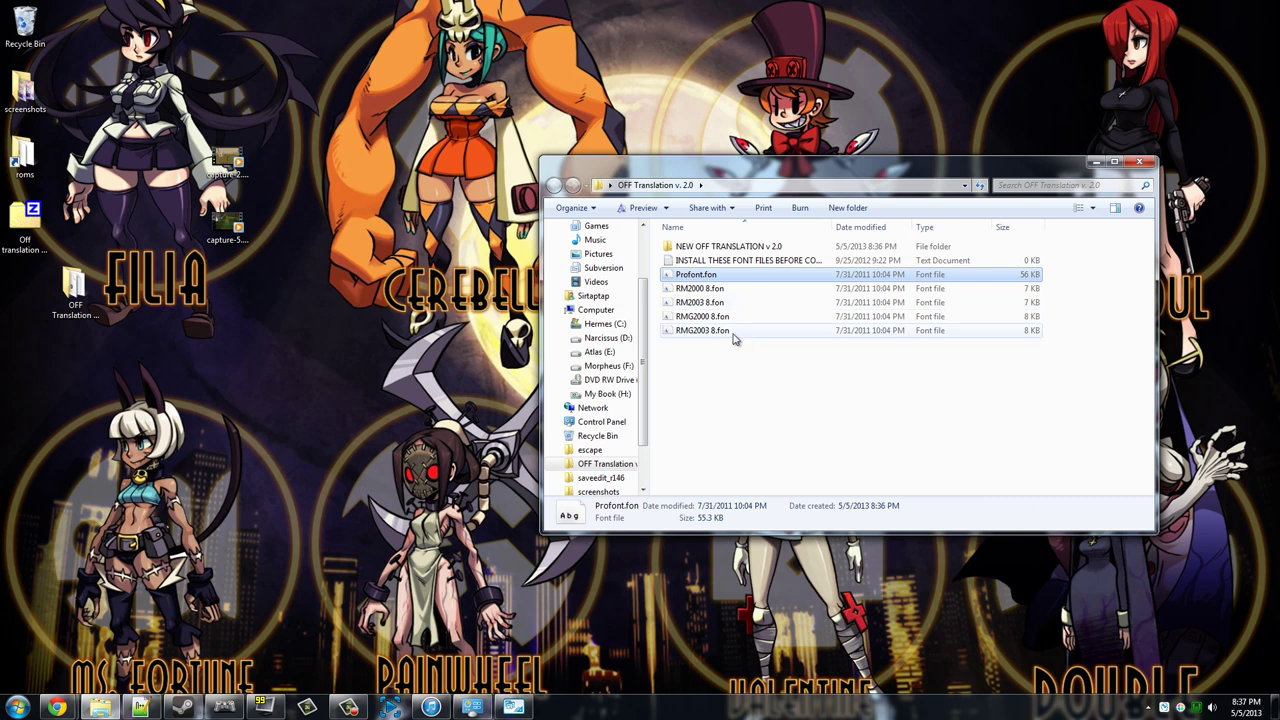
# - Open the NEW OFF TRANSLATION v 2.0 game folder and browse its contents
pyautogui.doubleClick(730, 249)
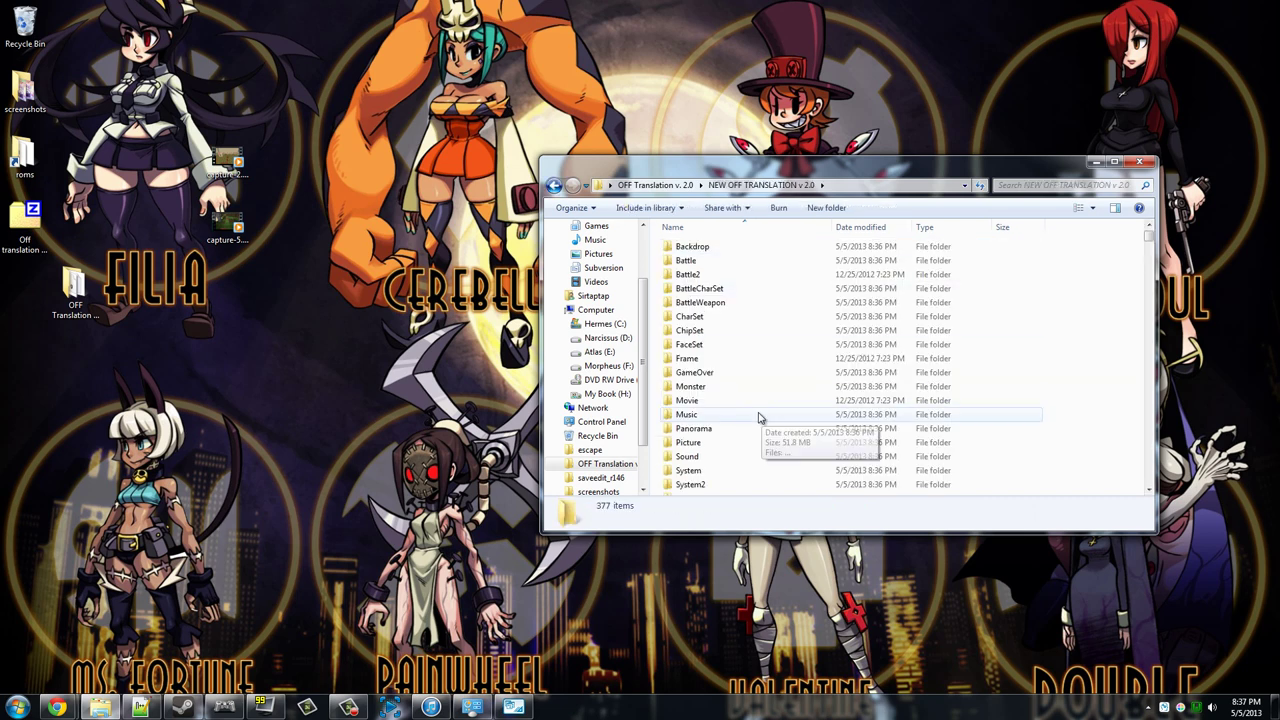
pyautogui.click(764, 414)
pyautogui.scroll(-10, 764, 414)
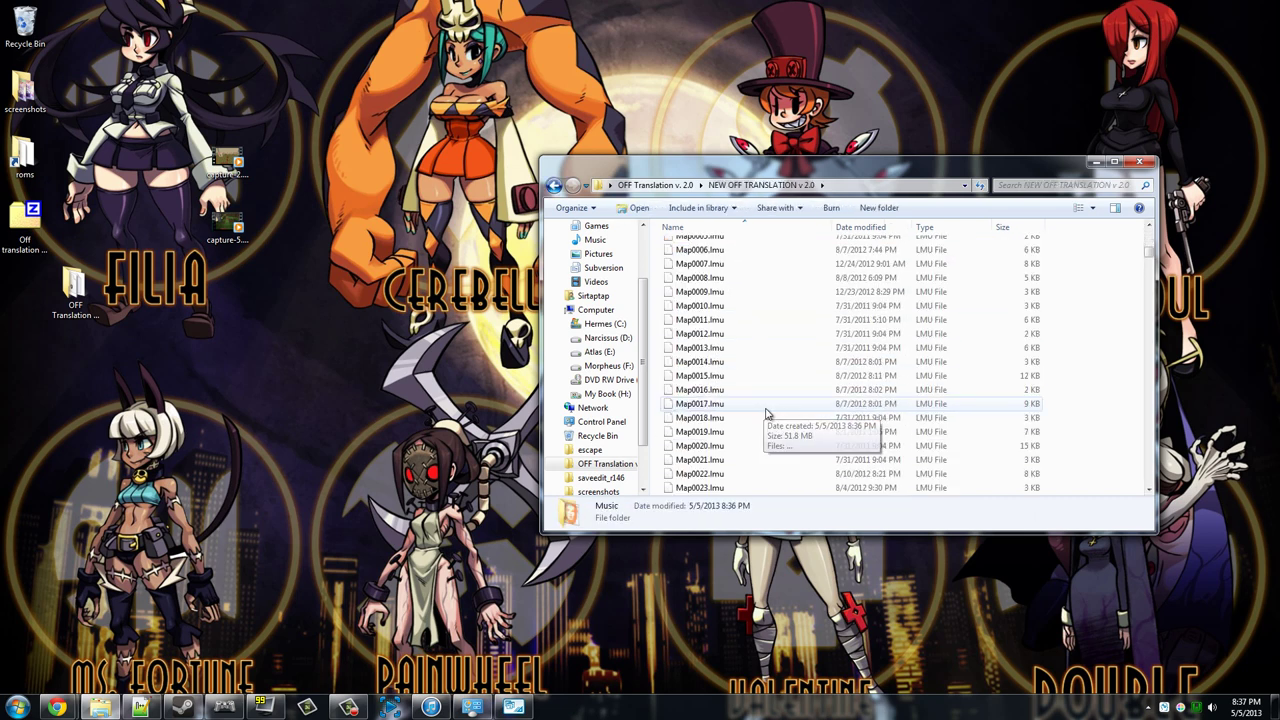
pyautogui.scroll(-20, 770, 368)
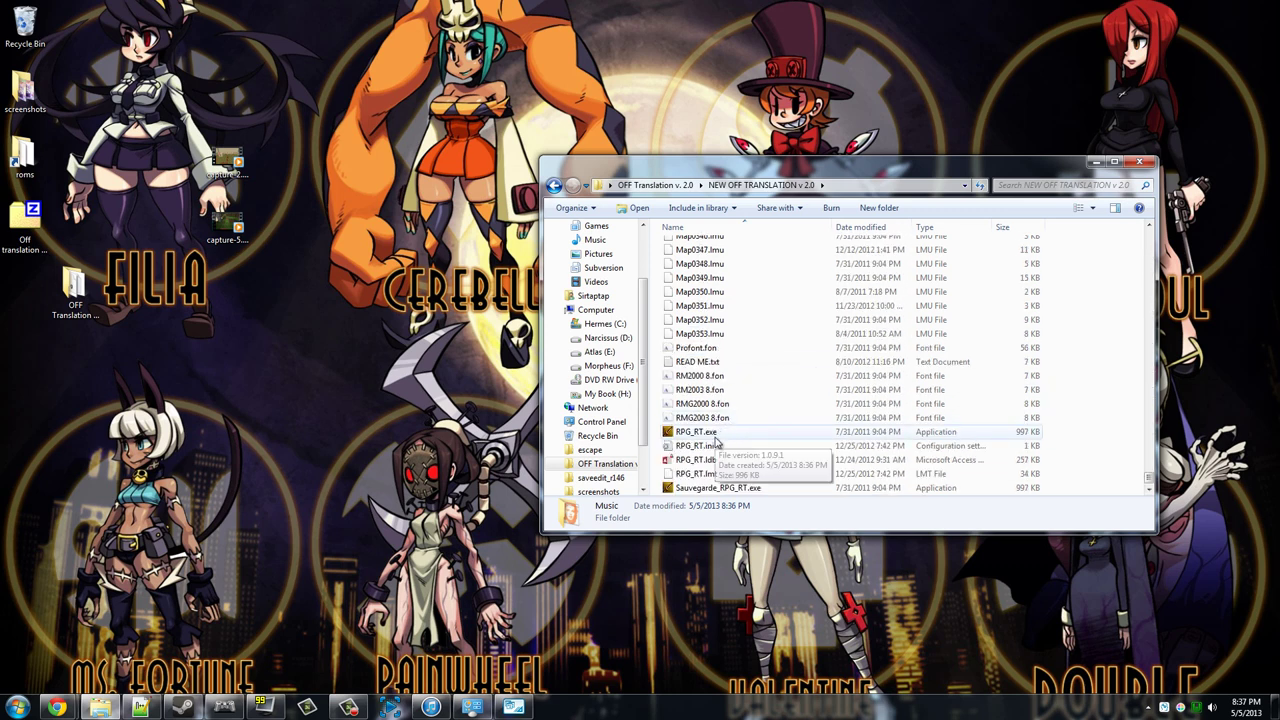
# - Create a desktop shortcut to RPG_RT.exe and rename it 'Off'
pyautogui.click(723, 436)
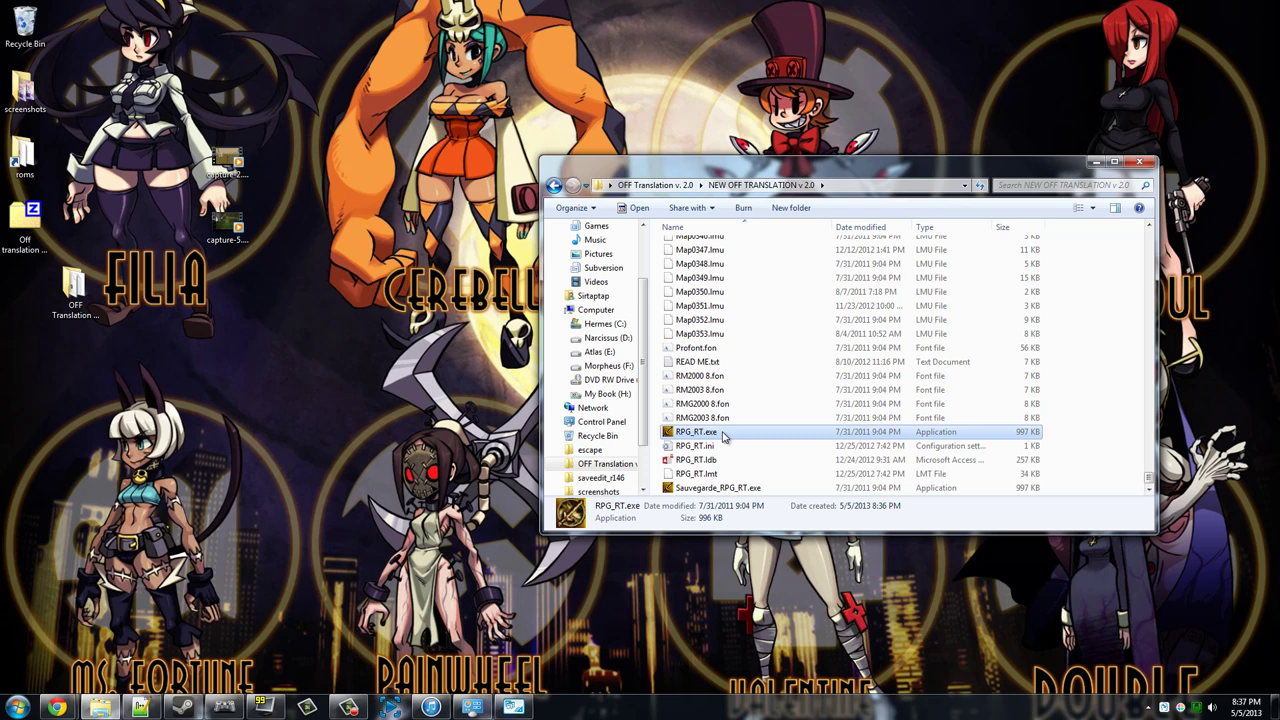
pyautogui.rightClick(724, 436)
pyautogui.moveTo(800, 320)
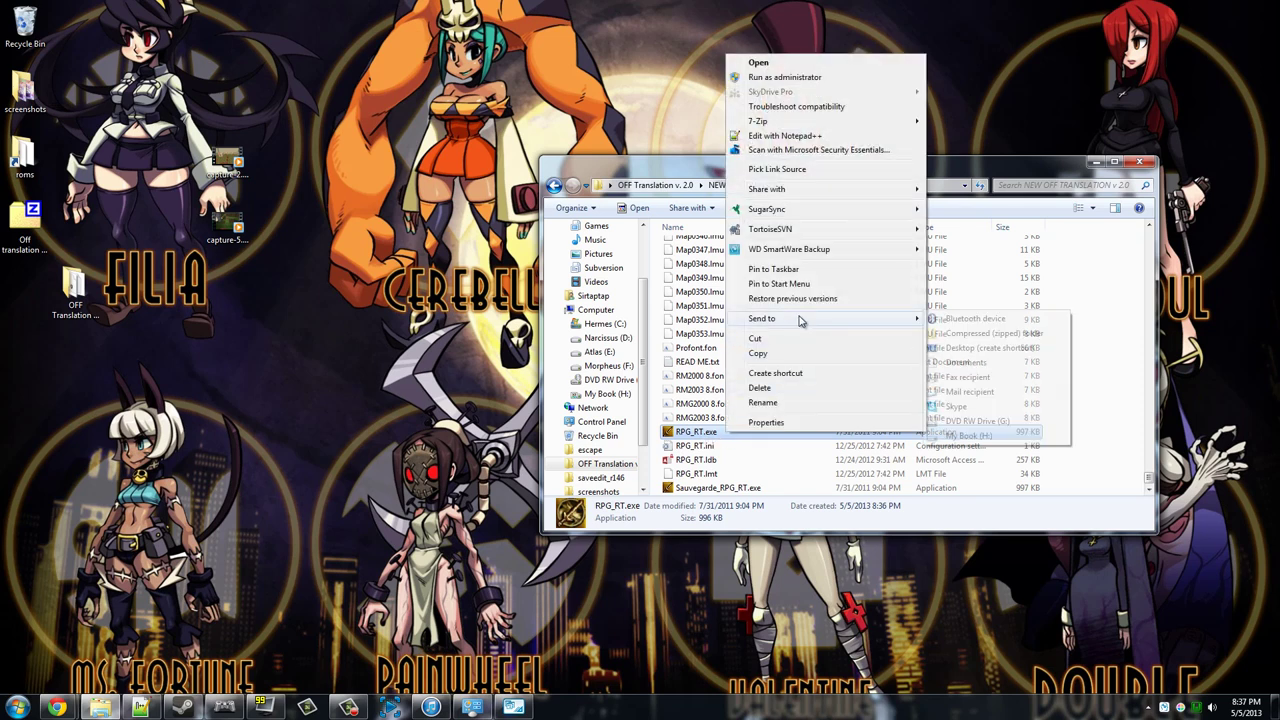
pyautogui.click(990, 348)
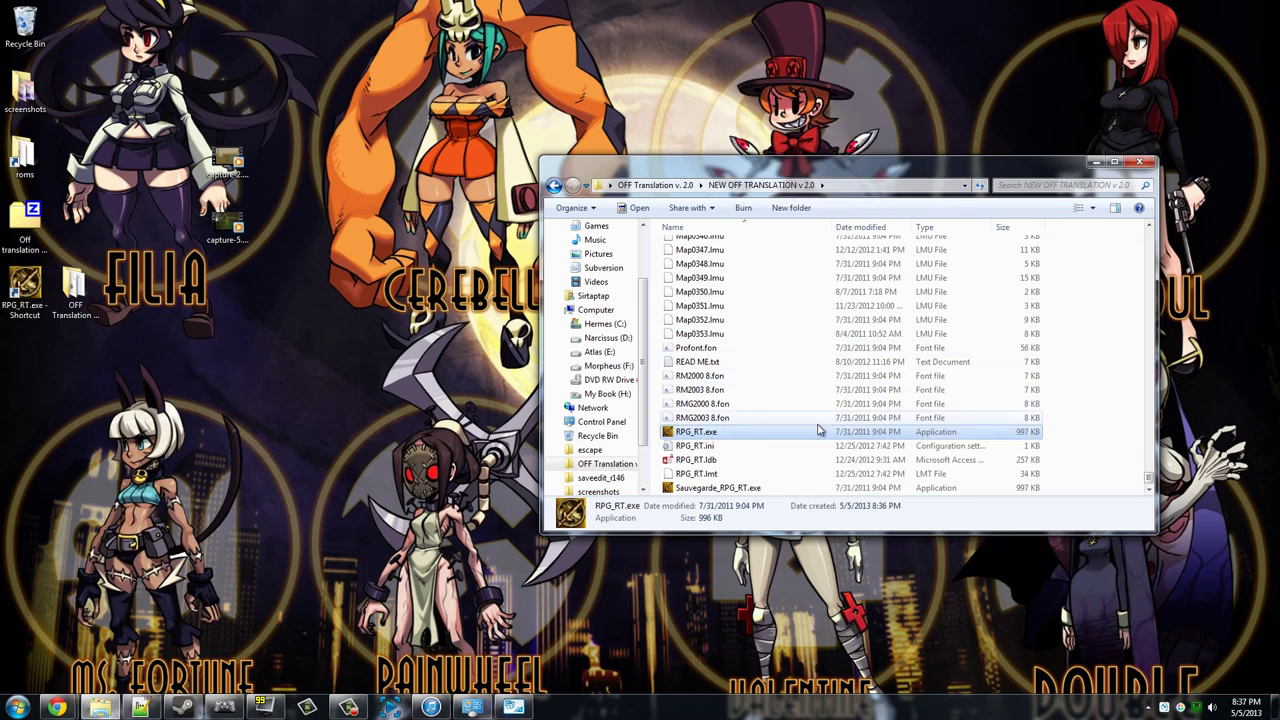
pyautogui.click(12, 314)
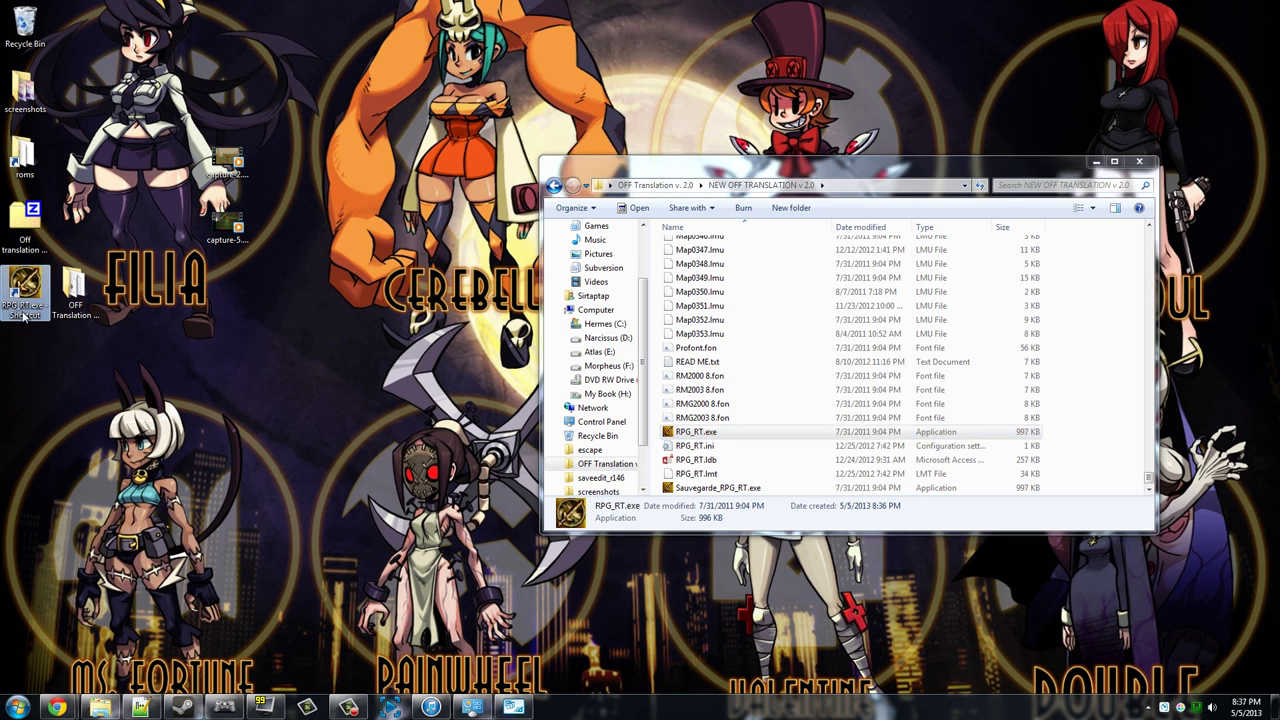
pyautogui.click(24, 316)
pyautogui.write('Off')
pyautogui.press('Return')
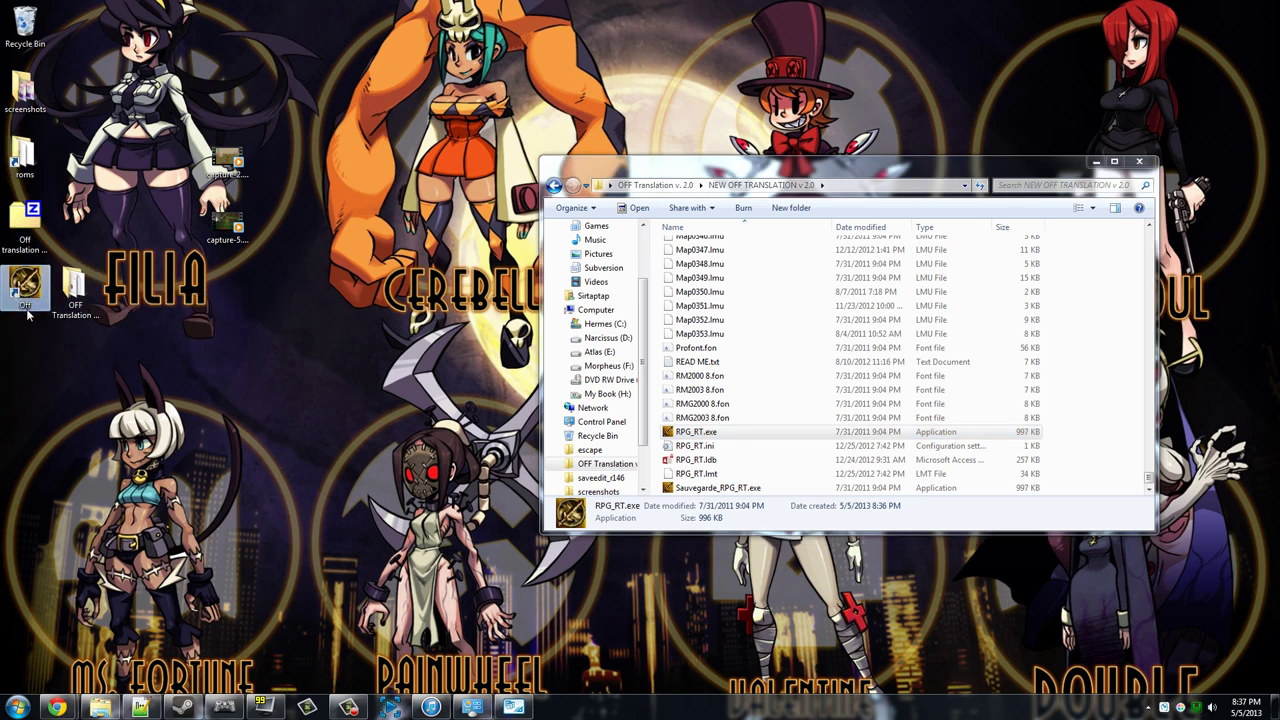
# - Launch OFF from the Off desktop shortcut
pyautogui.click(826, 334)
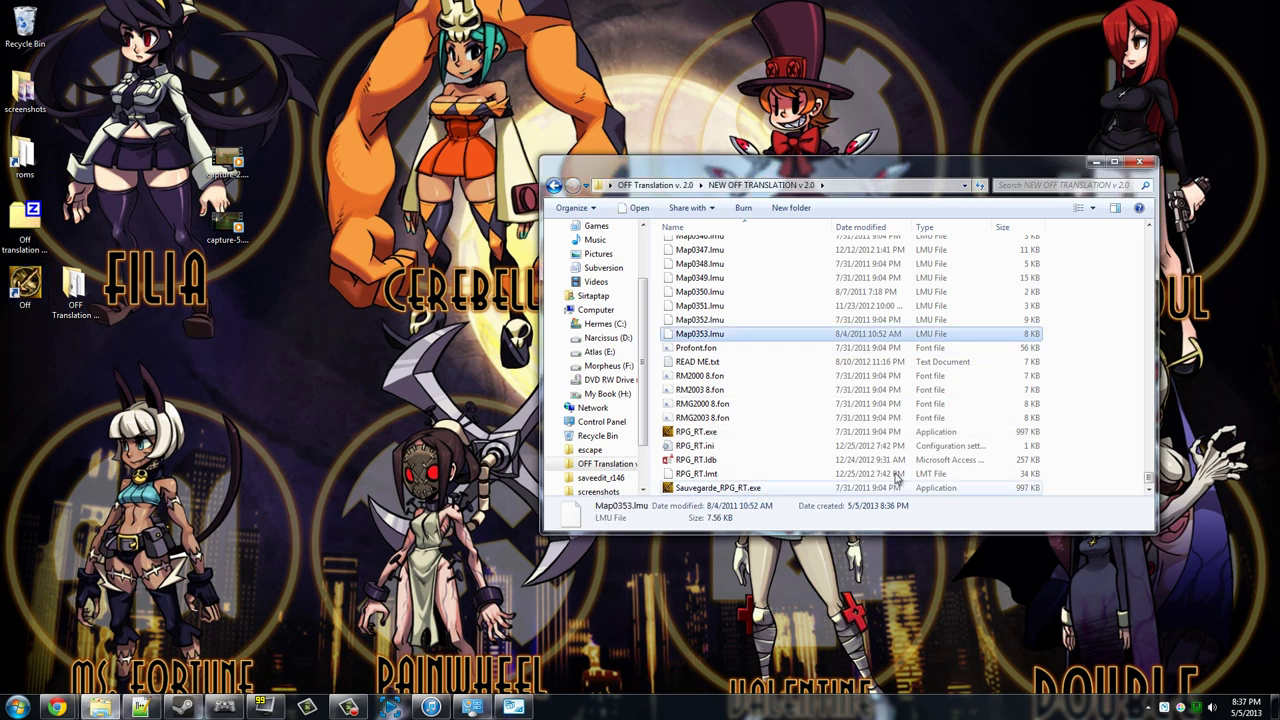
pyautogui.click(740, 404)
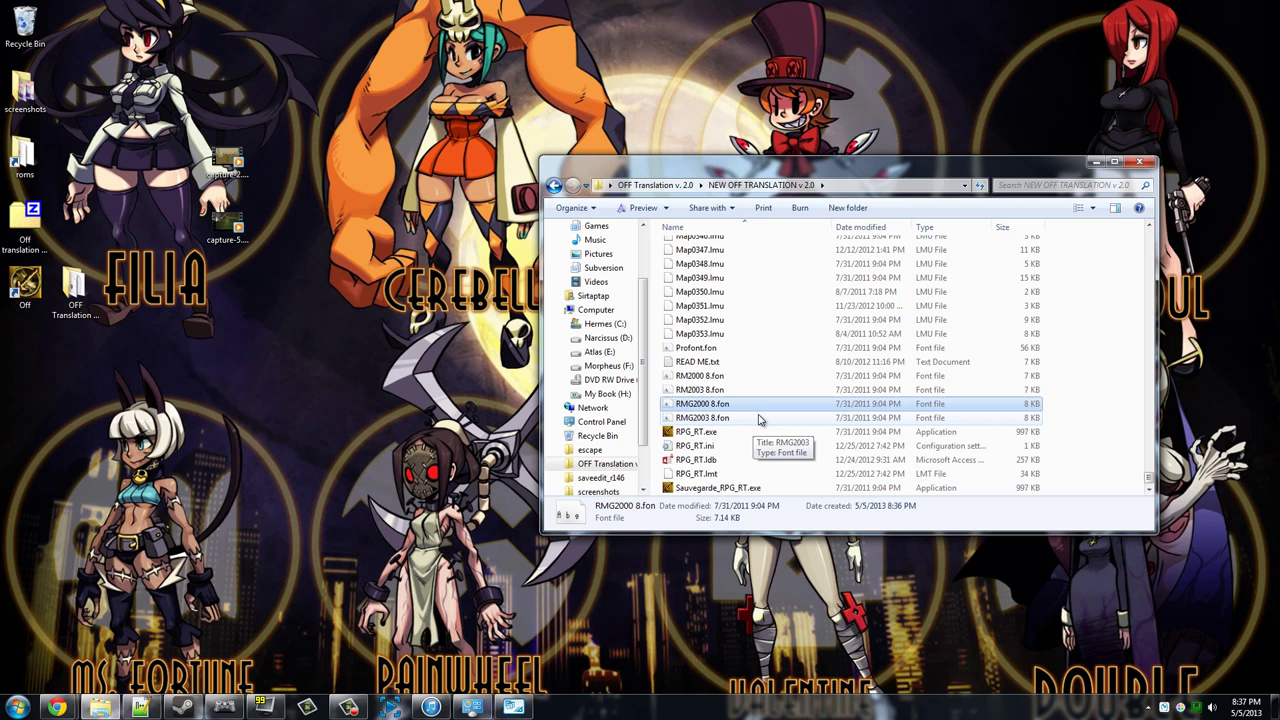
pyautogui.scroll(3, 762, 430)
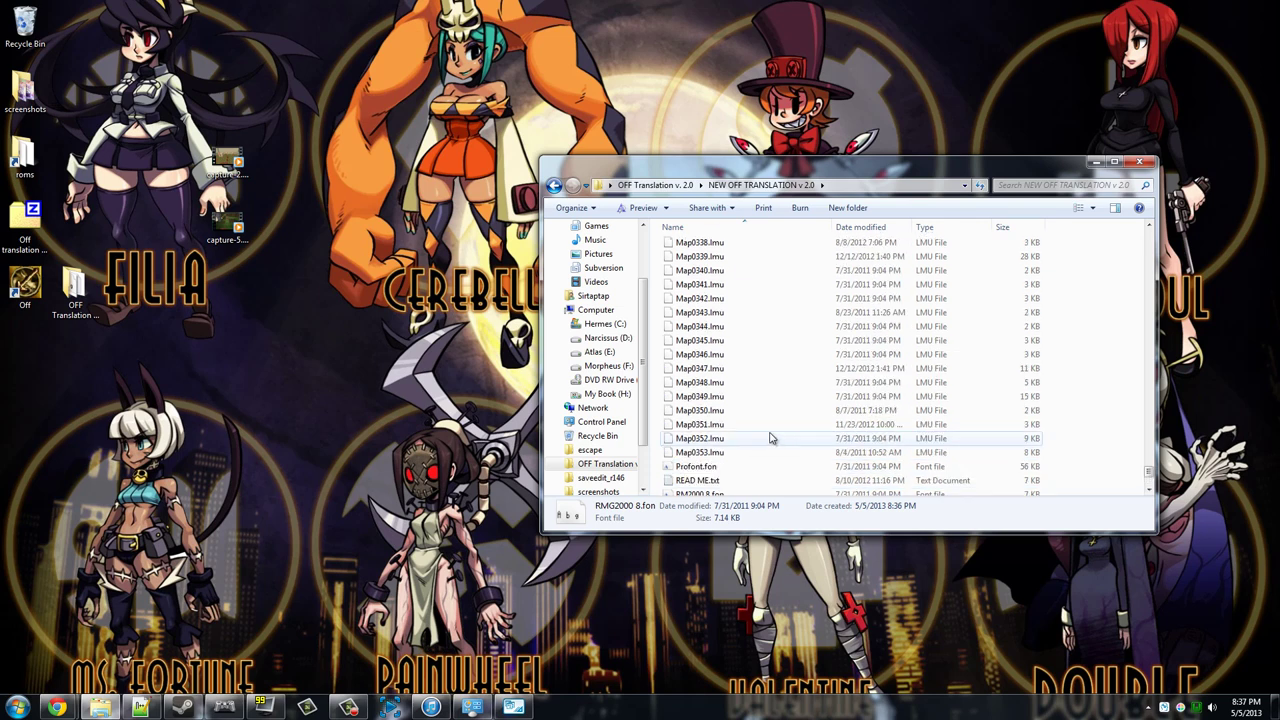
pyautogui.scroll(-3, 765, 436)
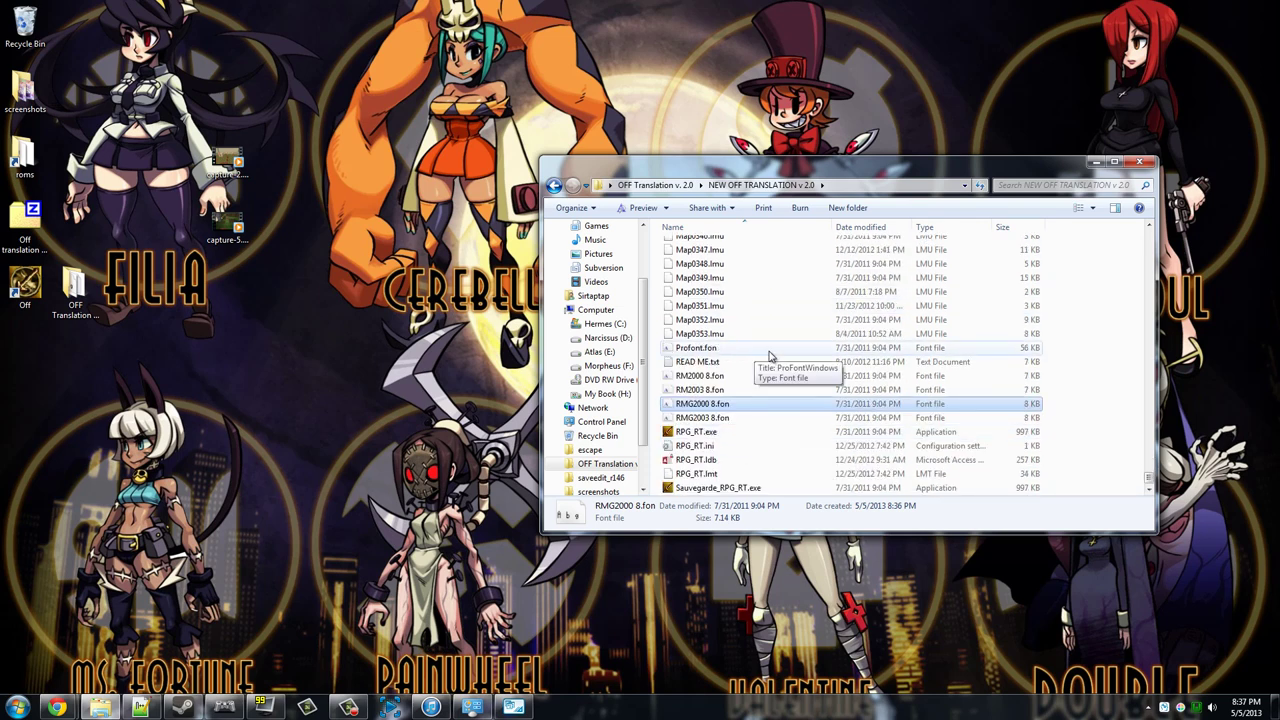
pyautogui.doubleClick(24, 288)
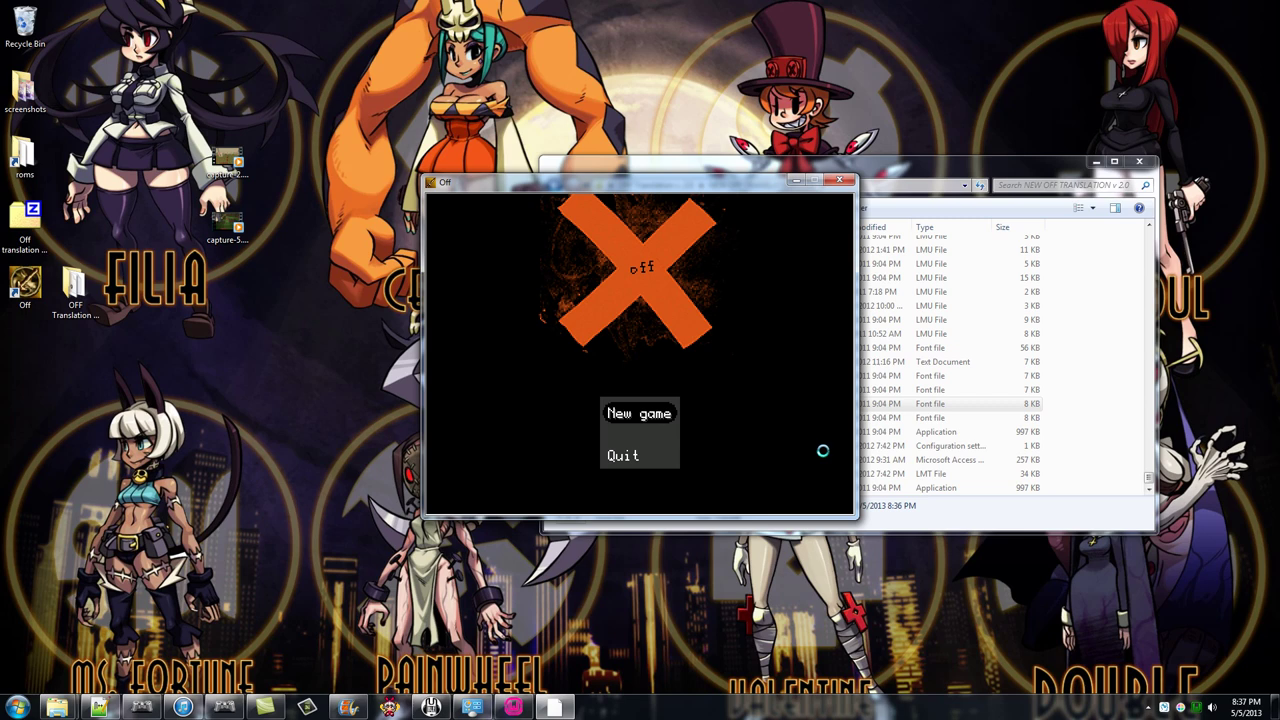
# - Start a new game, accept the font warning, advance the intro messages, then close OFF
pyautogui.press('Return')
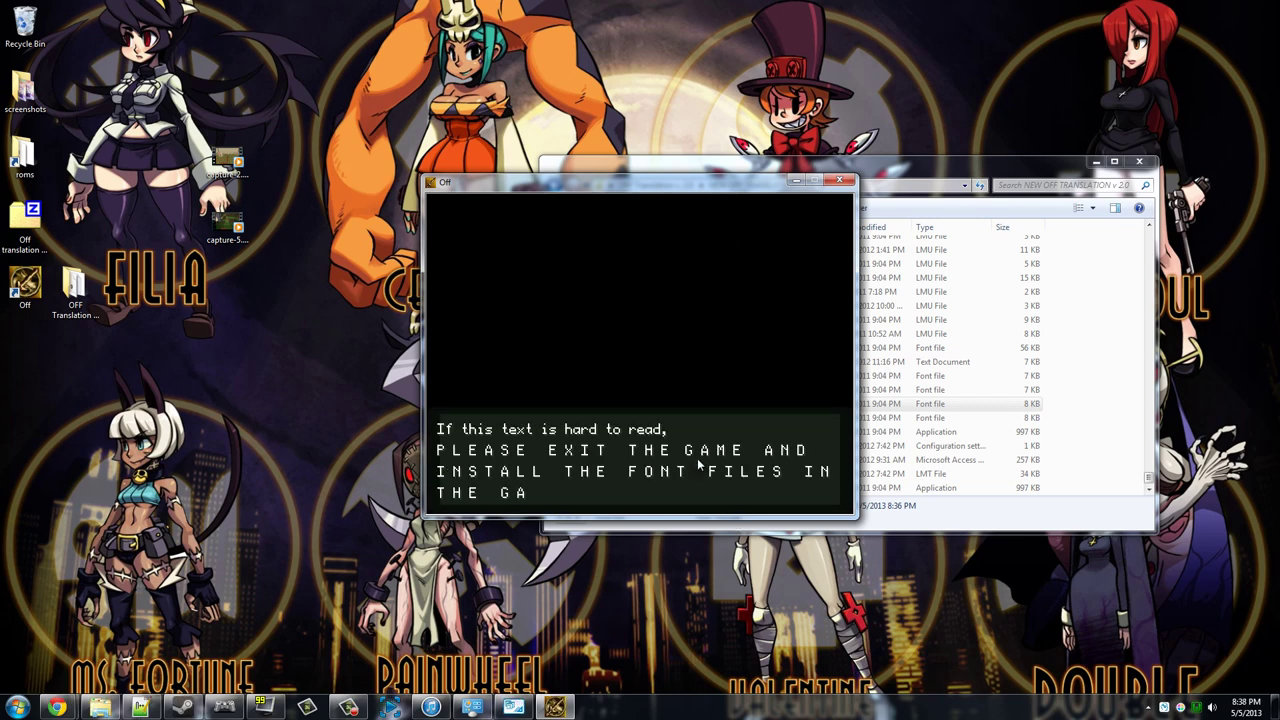
pyautogui.press('Return')
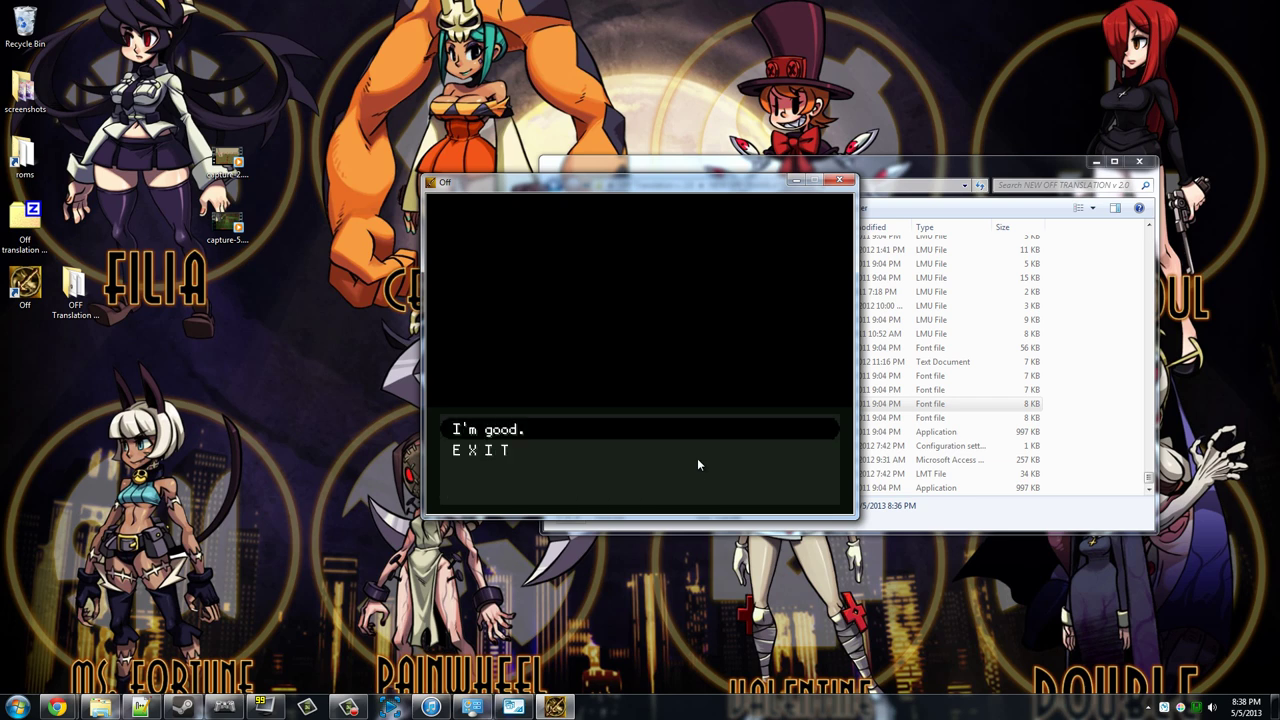
pyautogui.press('Return')
pyautogui.press('Return')
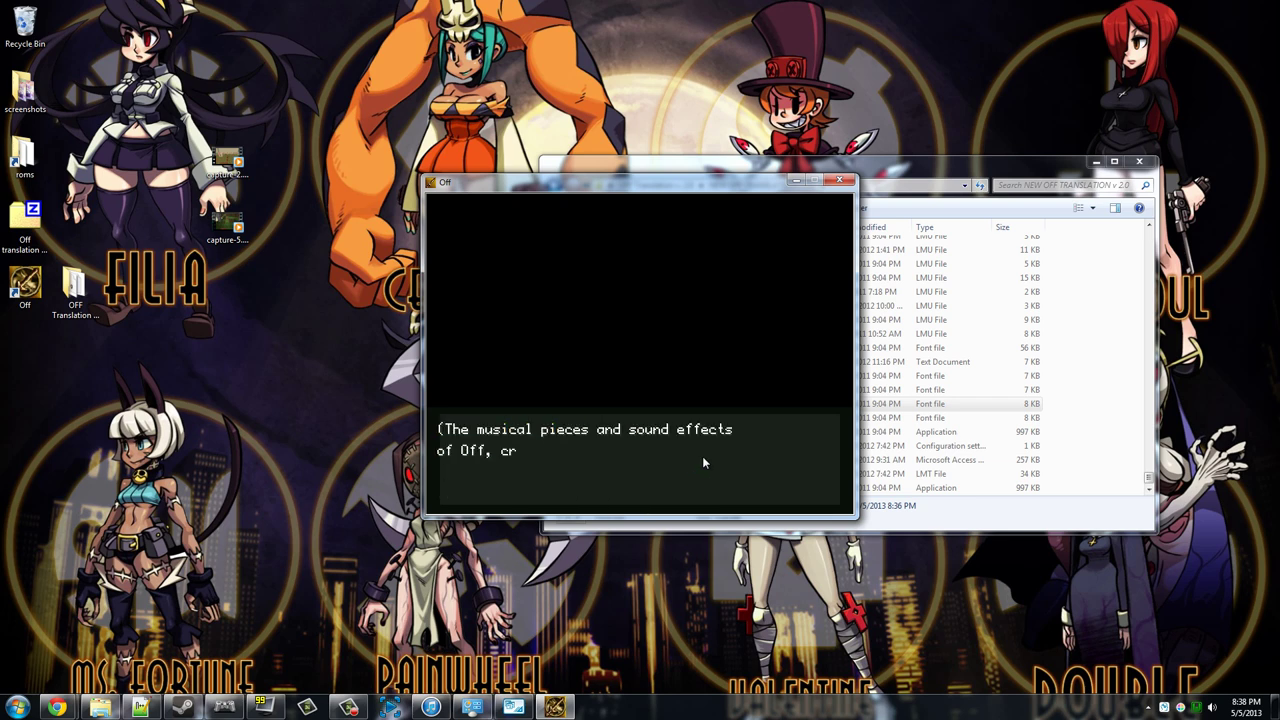
pyautogui.press('Return')
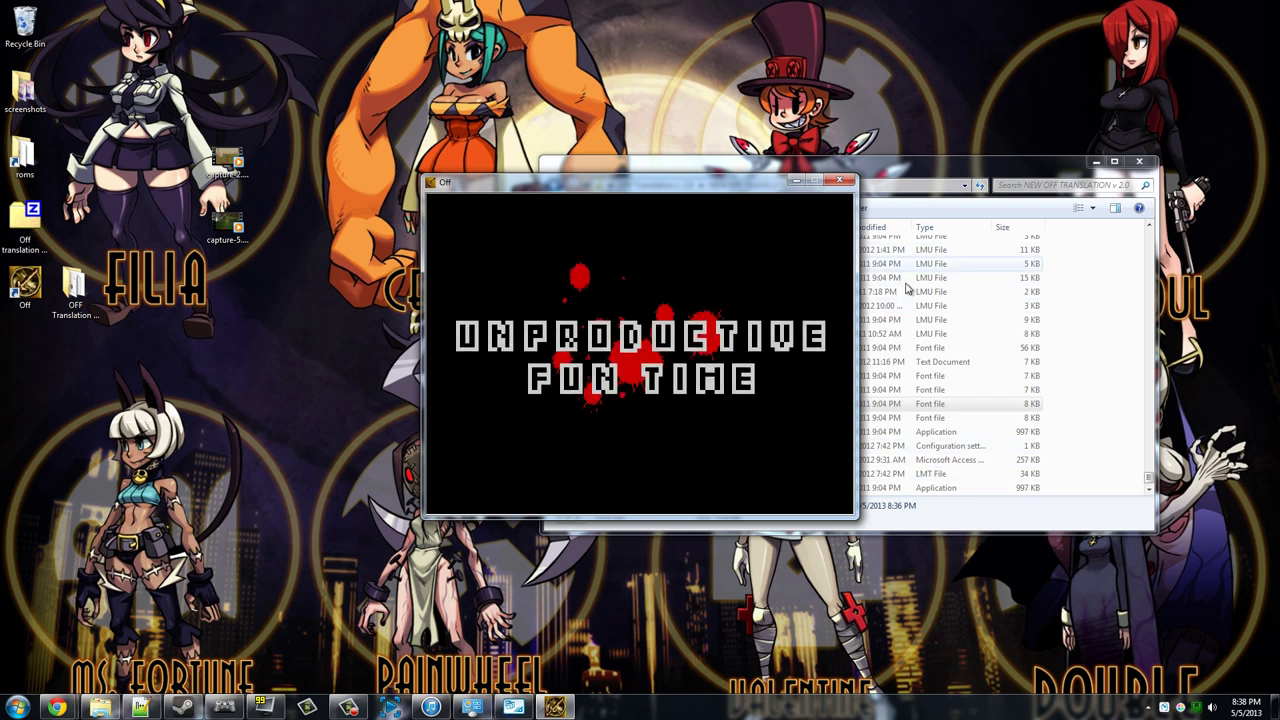
pyautogui.click(834, 183)
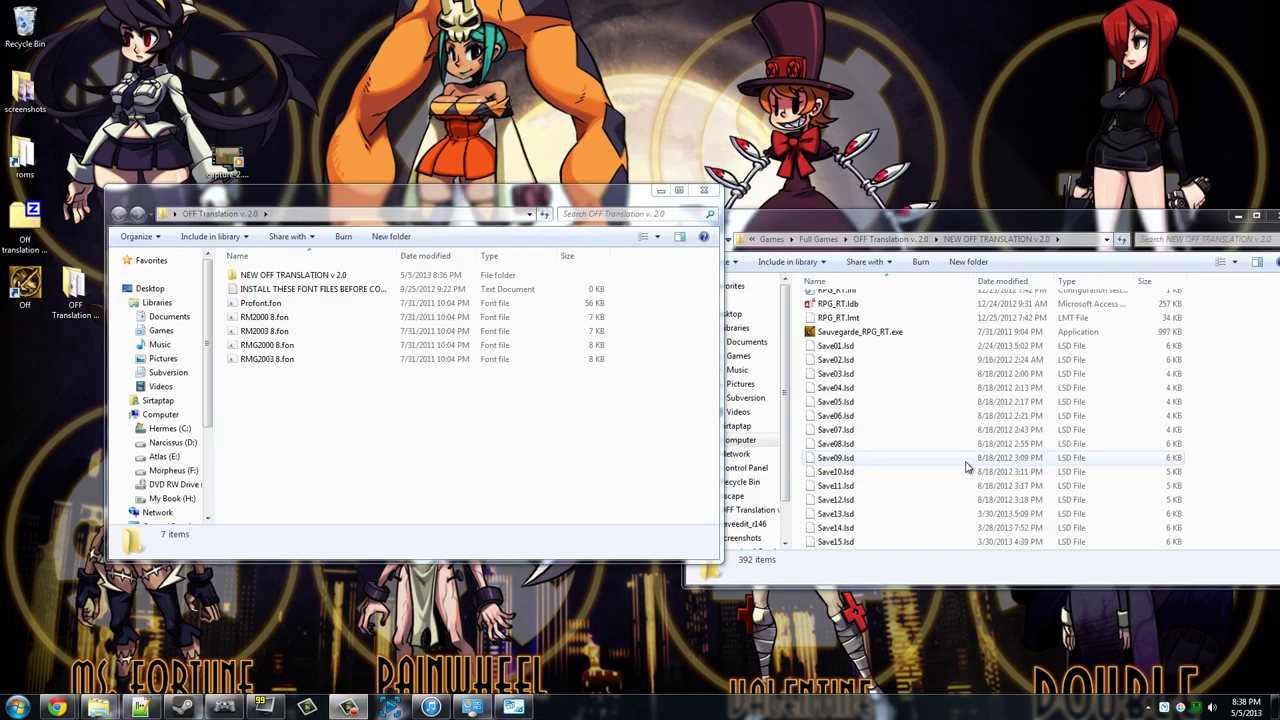
# - Copy Save01–Save15.lsd from the old game folder and paste them into NEW OFF TRANSLATION v 2.0
pyautogui.click(966, 466)
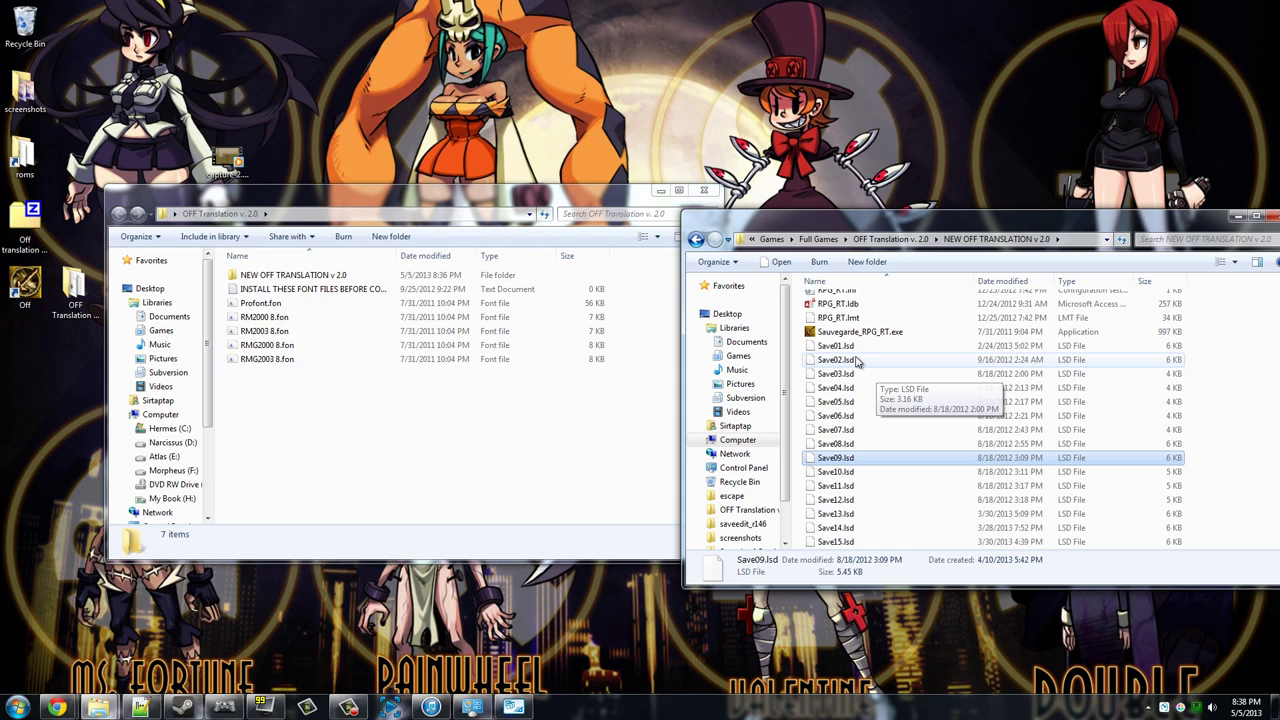
pyautogui.click(856, 348)
pyautogui.hotkey('shift', 'Down')
pyautogui.hotkey('shift', 'Down')
pyautogui.hotkey('shift', 'Down')
pyautogui.hotkey('shift', 'Down')
pyautogui.hotkey('shift', 'Down')
pyautogui.hotkey('shift', 'Down')
pyautogui.hotkey('shift', 'Down')
pyautogui.hotkey('shift', 'Down')
pyautogui.hotkey('shift', 'Down')
pyautogui.hotkey('shift', 'Down')
pyautogui.hotkey('shift', 'Down')
pyautogui.hotkey('shift', 'Down')
pyautogui.hotkey('shift', 'Down')
pyautogui.hotkey('shift', 'Down')
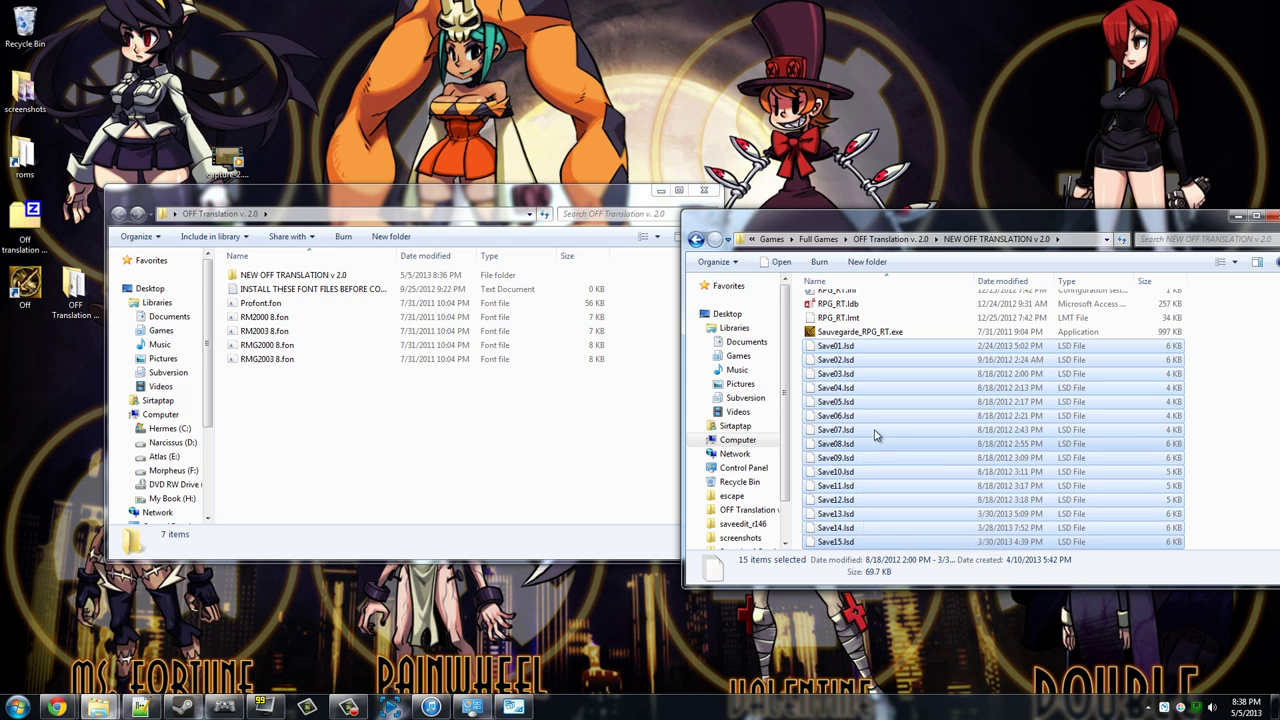
pyautogui.click(447, 414)
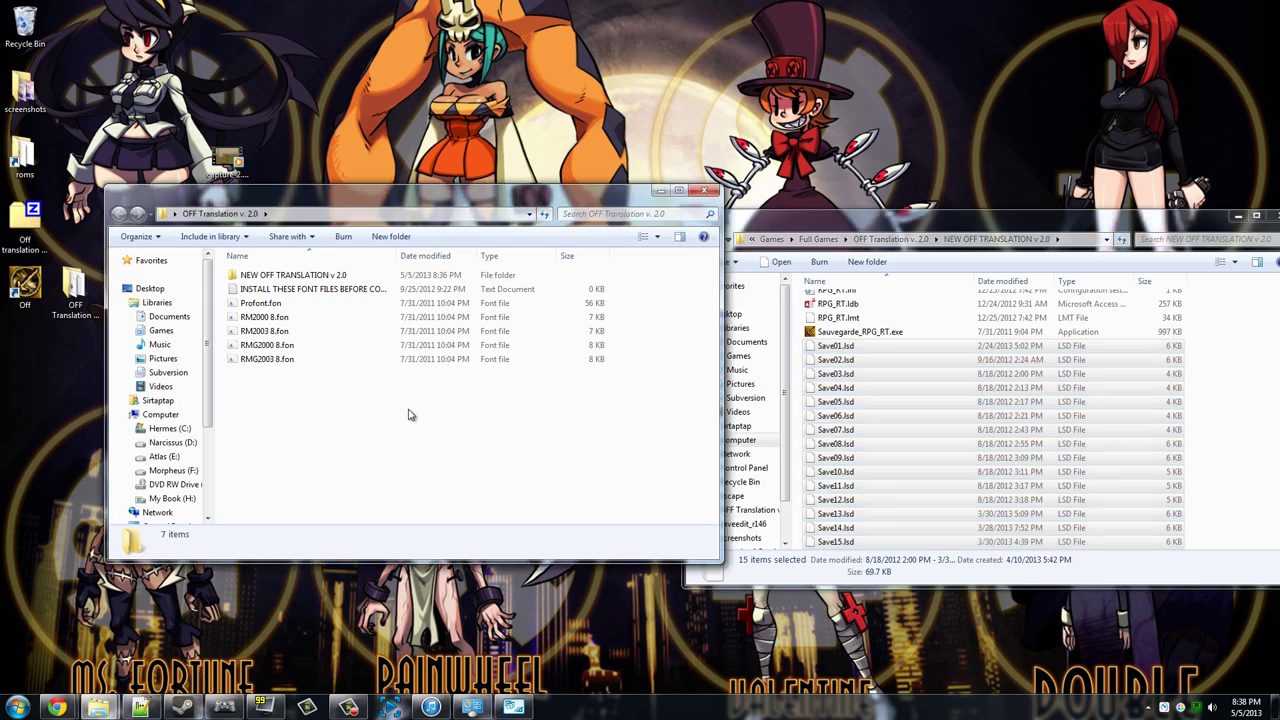
pyautogui.doubleClick(280, 276)
pyautogui.scroll(-15, 400, 470)
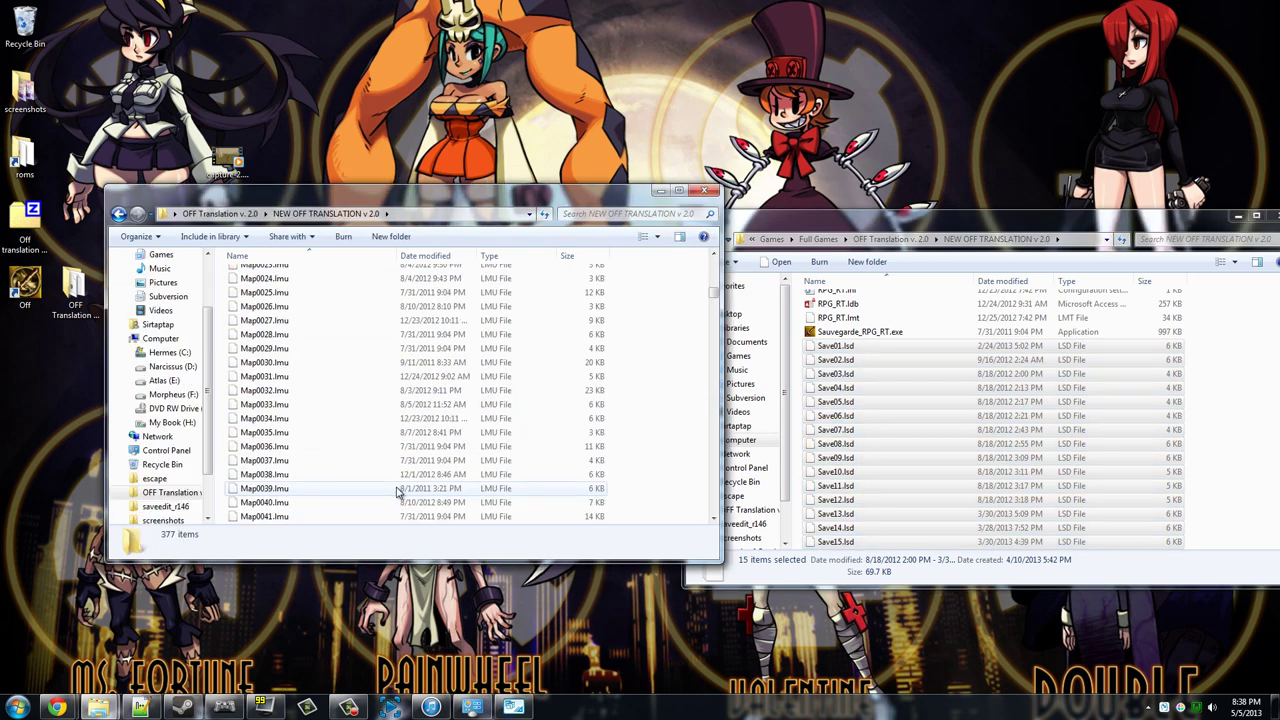
pyautogui.click(404, 488)
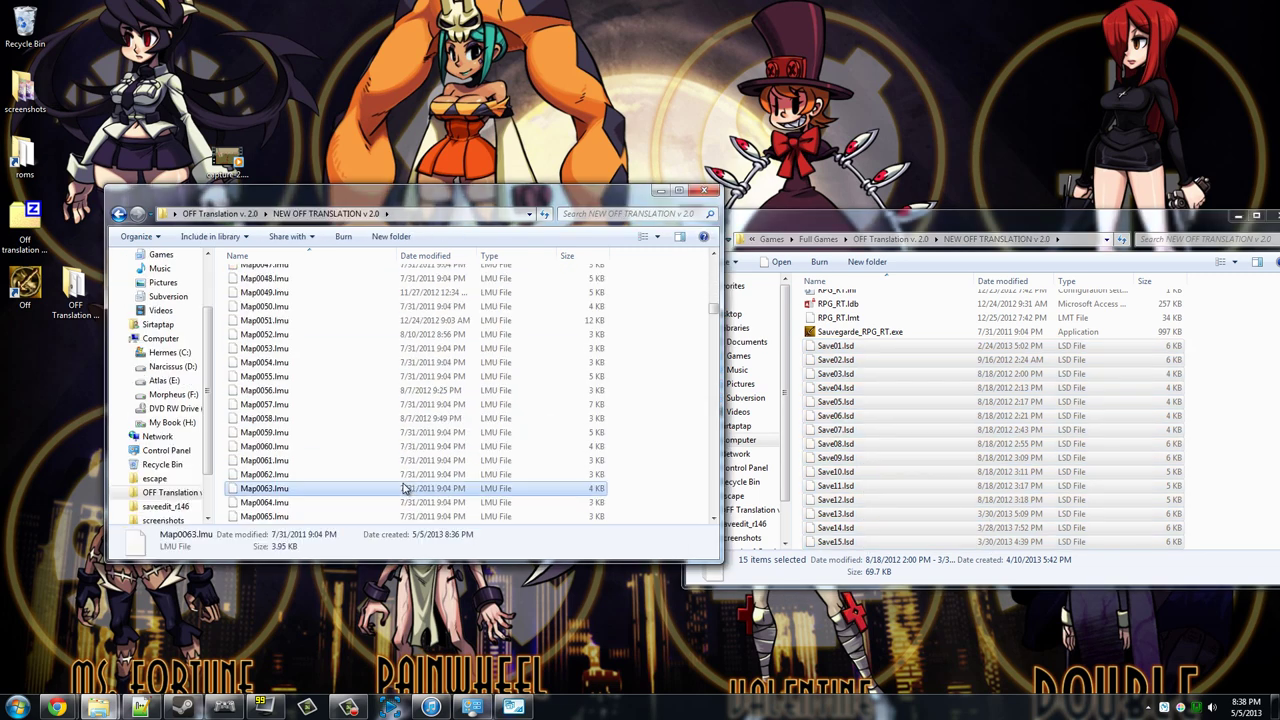
pyautogui.click(948, 518)
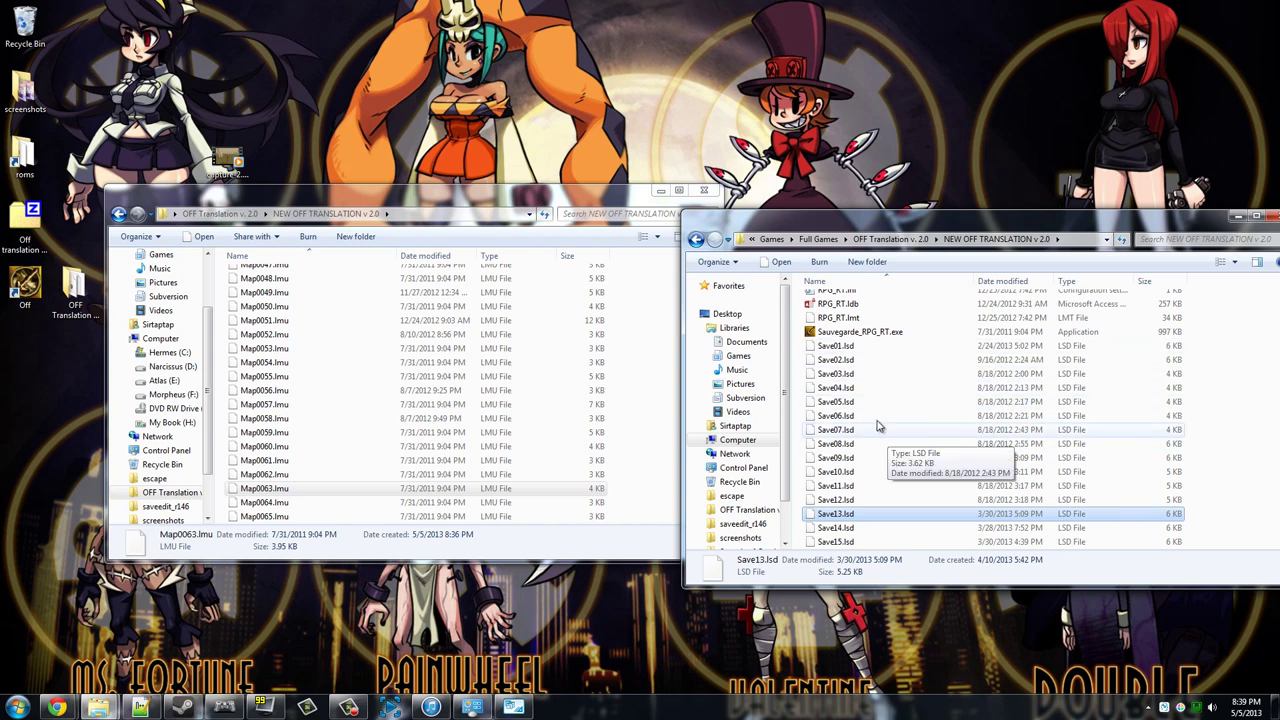
pyautogui.click(440, 418)
pyautogui.hotkey('ctrl', 'v')
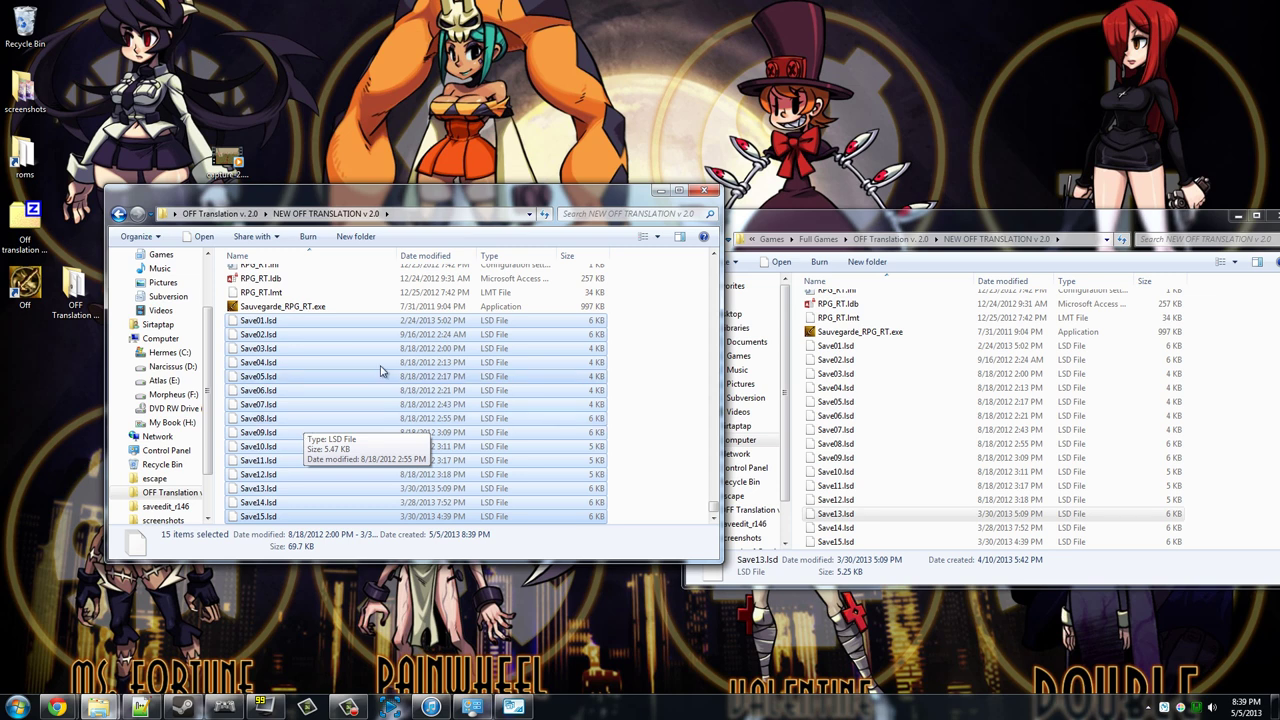
# - Select the fifteen pasted save files in the new game folder and scroll to check them
pyautogui.click(835, 443)
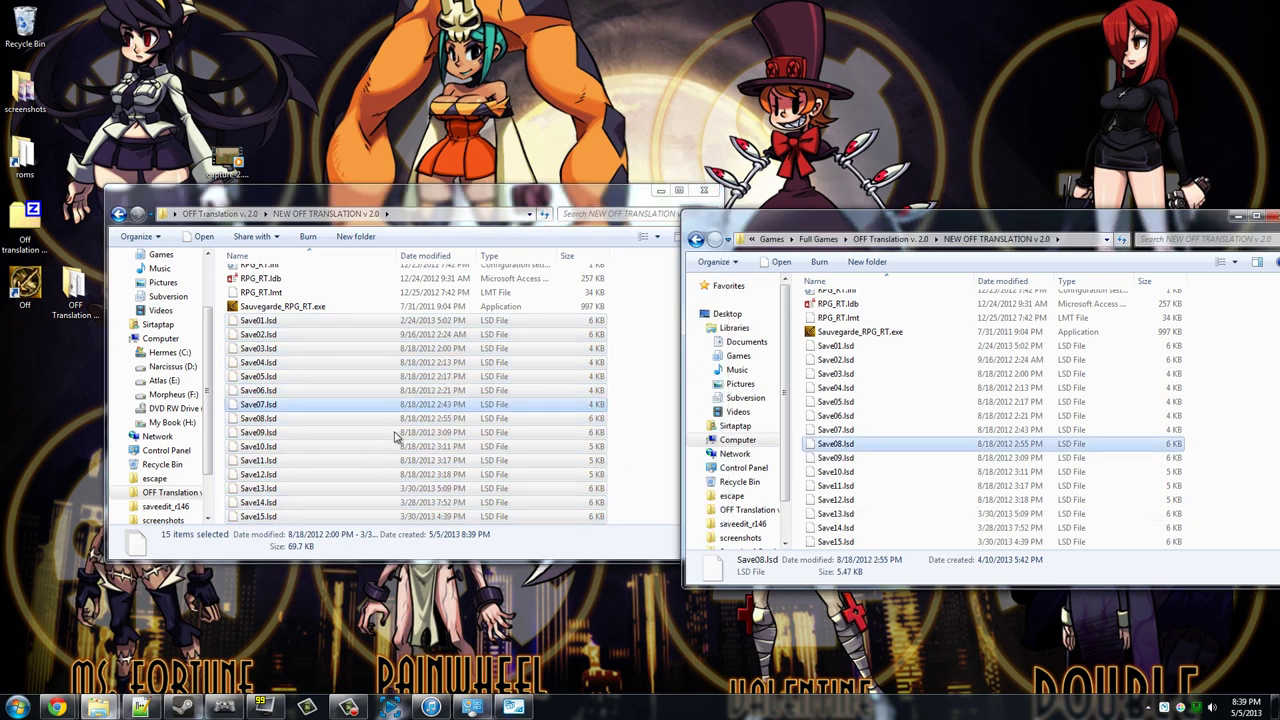
pyautogui.click(318, 392)
pyautogui.moveTo(642, 314); pyautogui.dragTo(410, 527)
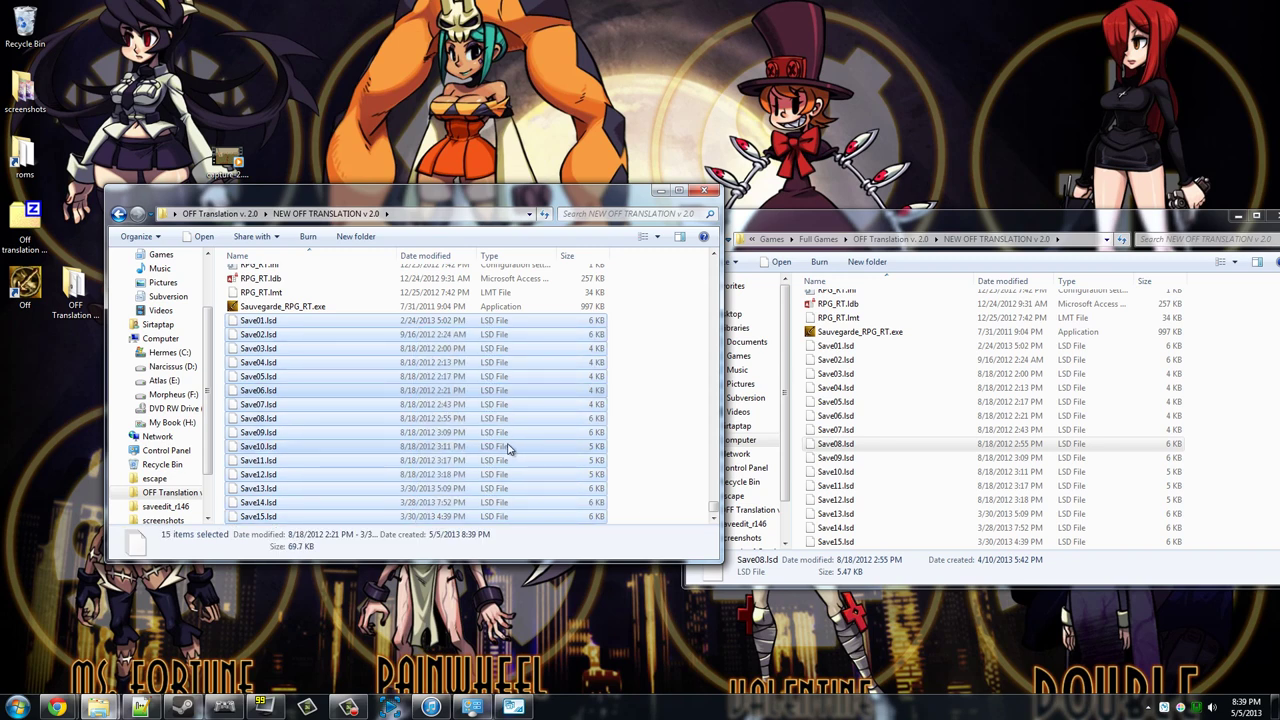
pyautogui.scroll(5, 460, 485)
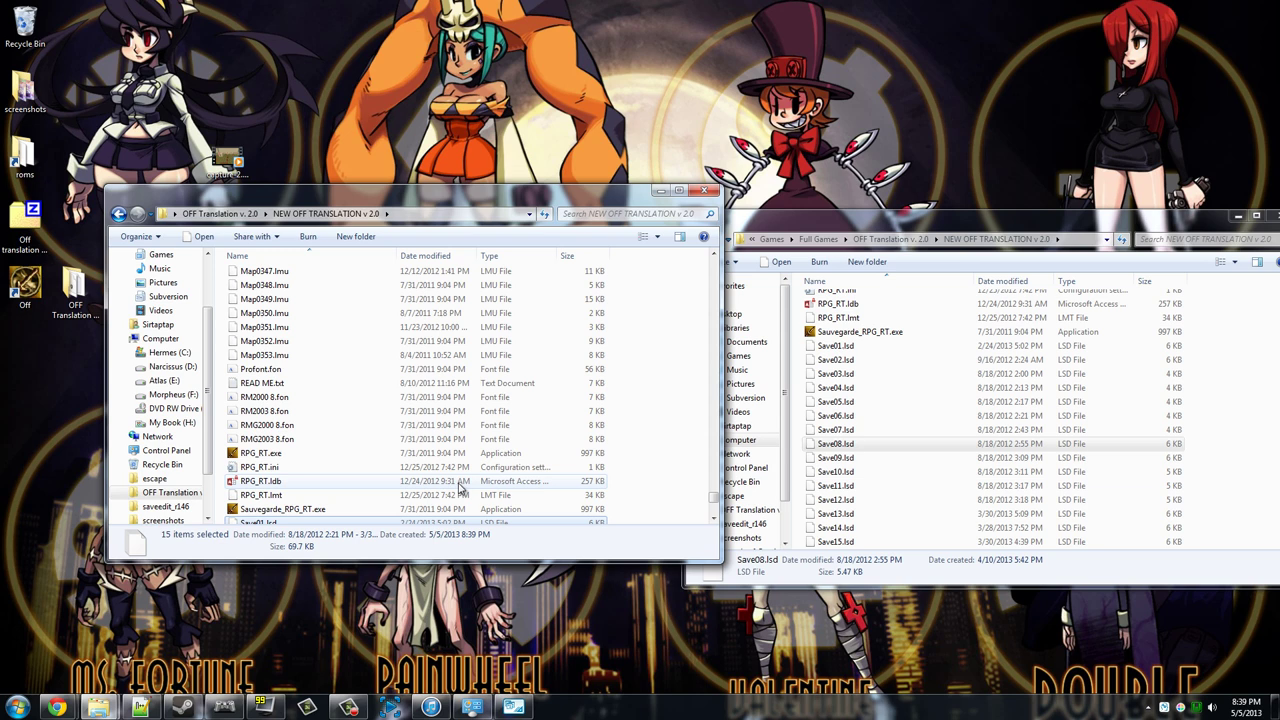
pyautogui.scroll(15, 470, 470)
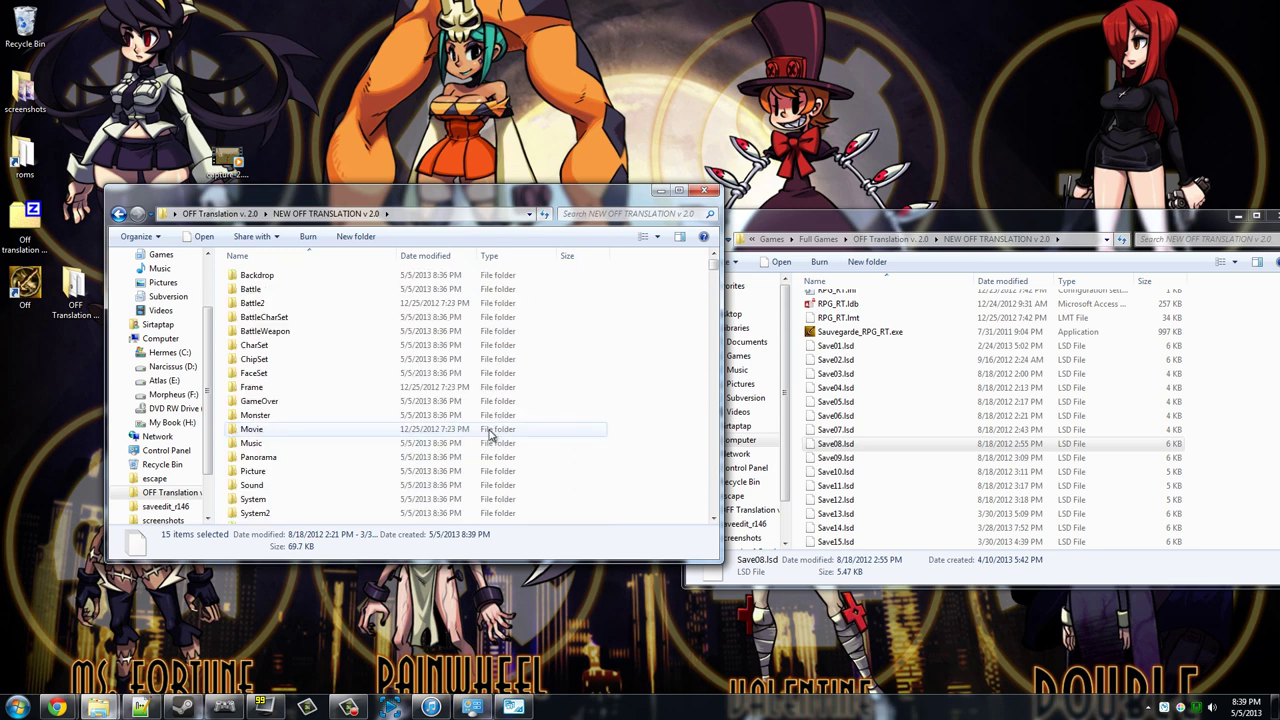
pyautogui.scroll(-20, 470, 440)
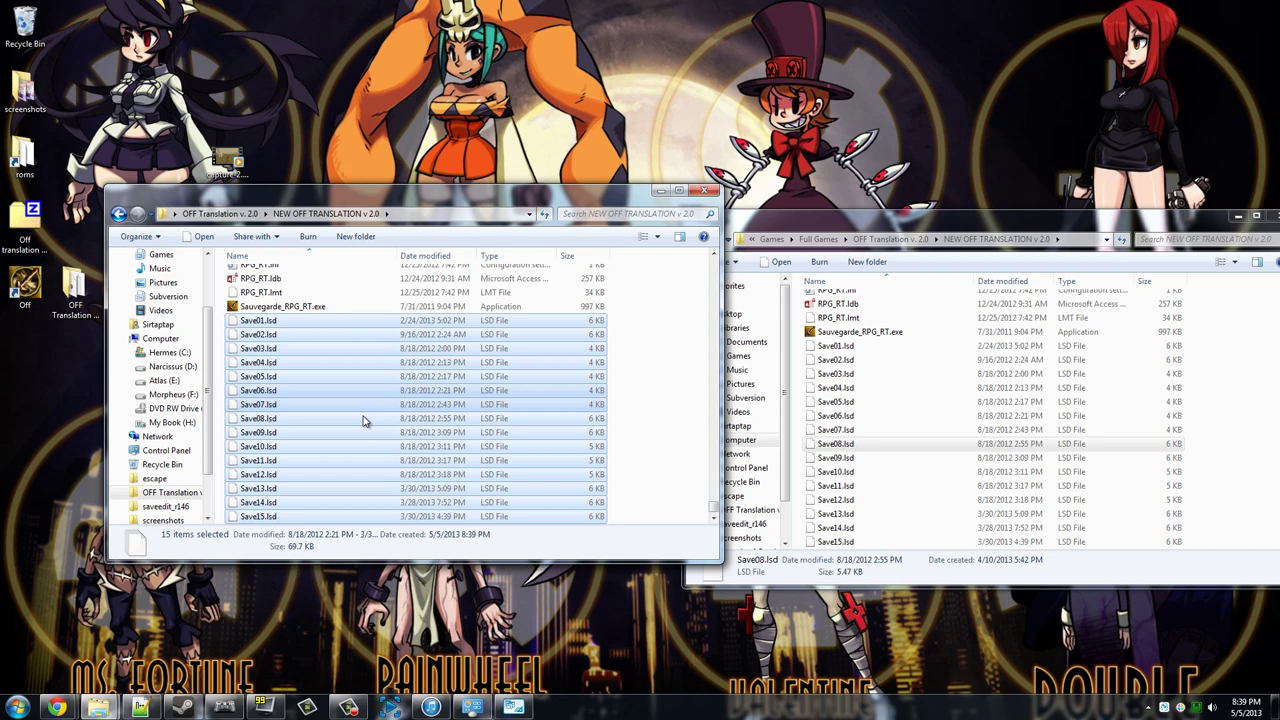
pyautogui.scroll(10, 420, 440)
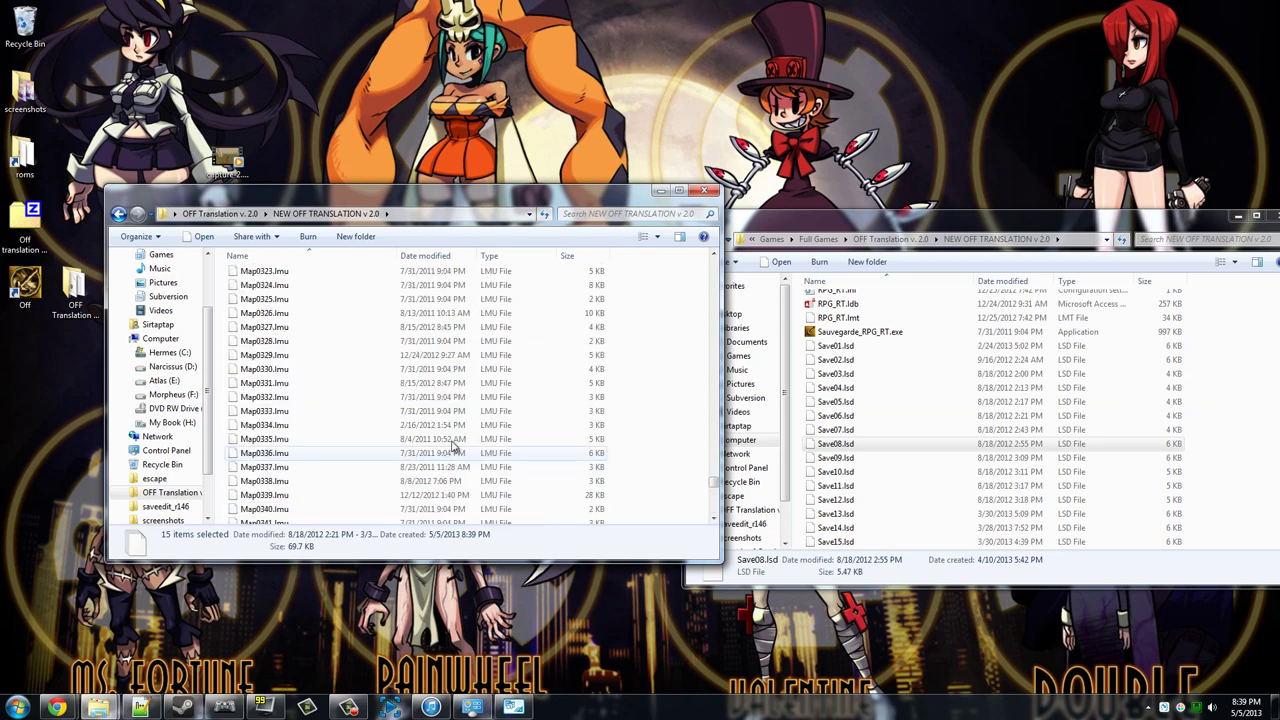
pyautogui.scroll(15, 415, 400)
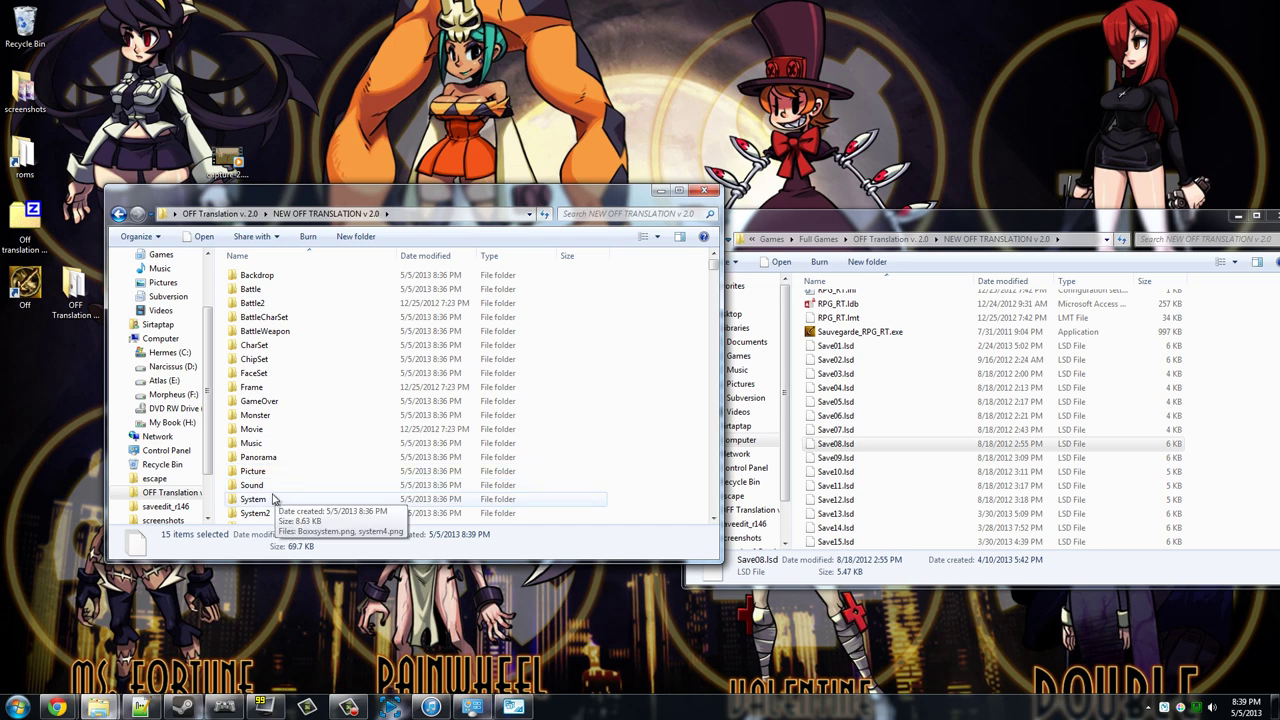
# - Open the Music folder, widen the Name column, and view The Walls Are Listening (cliff) details
pyautogui.doubleClick(252, 443)
pyautogui.scroll(-10, 305, 444)
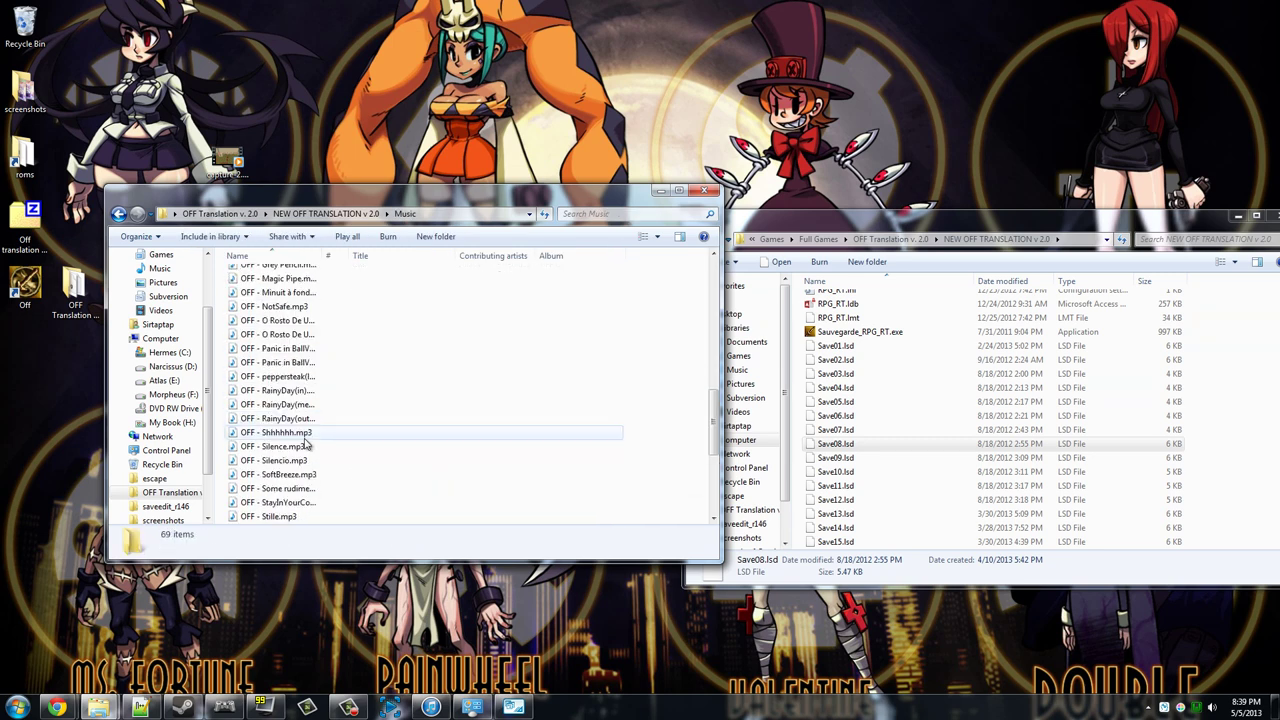
pyautogui.scroll(-5, 305, 444)
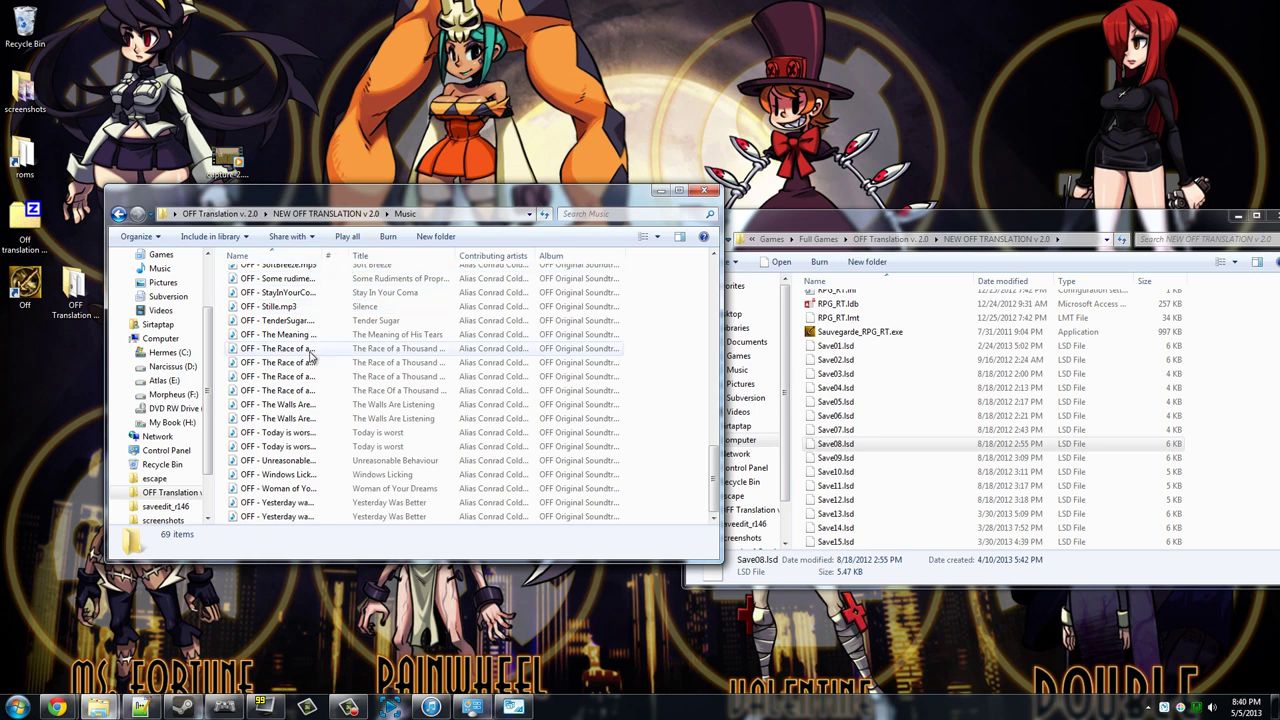
pyautogui.moveTo(322, 256); pyautogui.dragTo(408, 256)
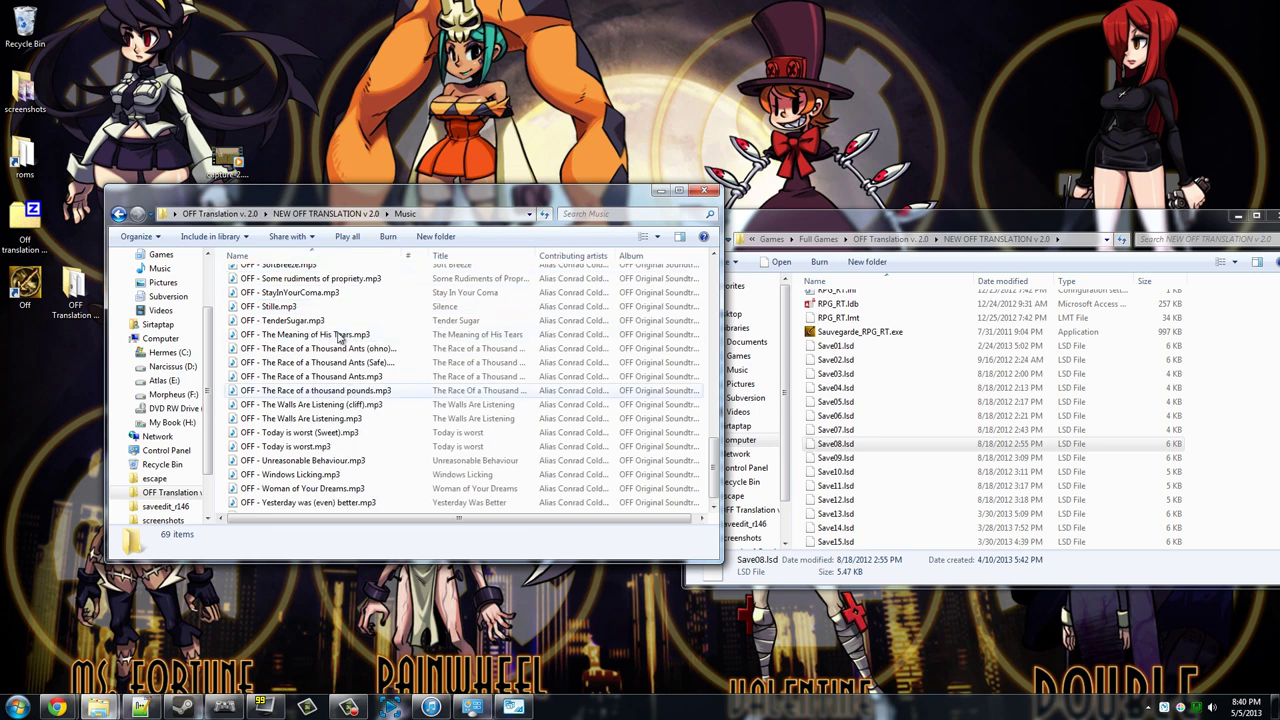
pyautogui.click(330, 404)
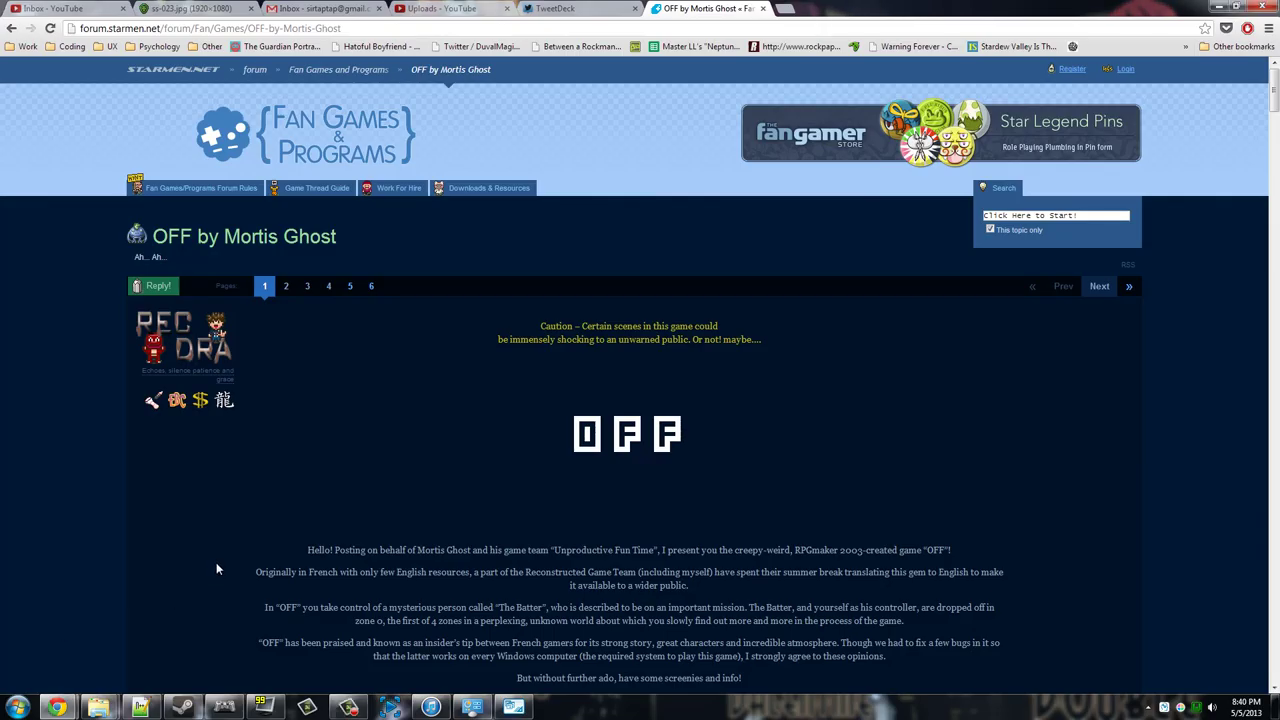
# - Follow the forum's 'here is OFF's original soundtrack, extended length!' link to rpg-maker.fr
pyautogui.scroll(-12, 250, 540)
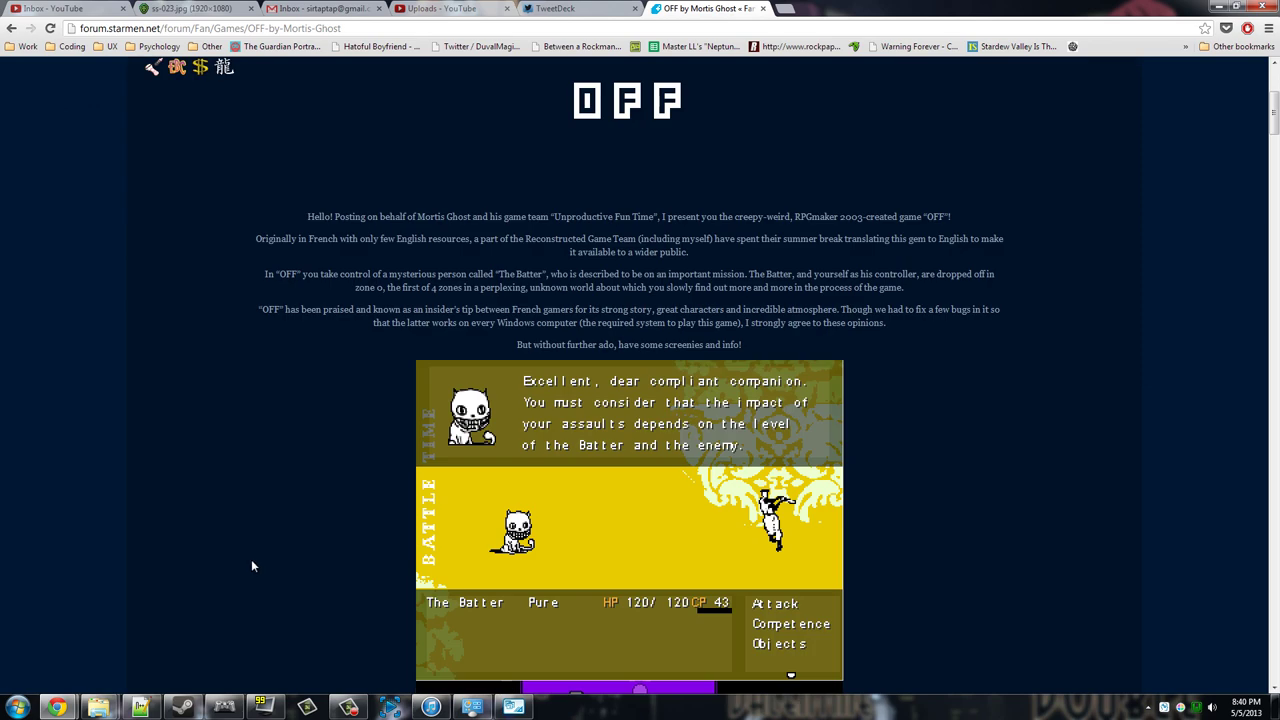
pyautogui.scroll(-3, 470, 376)
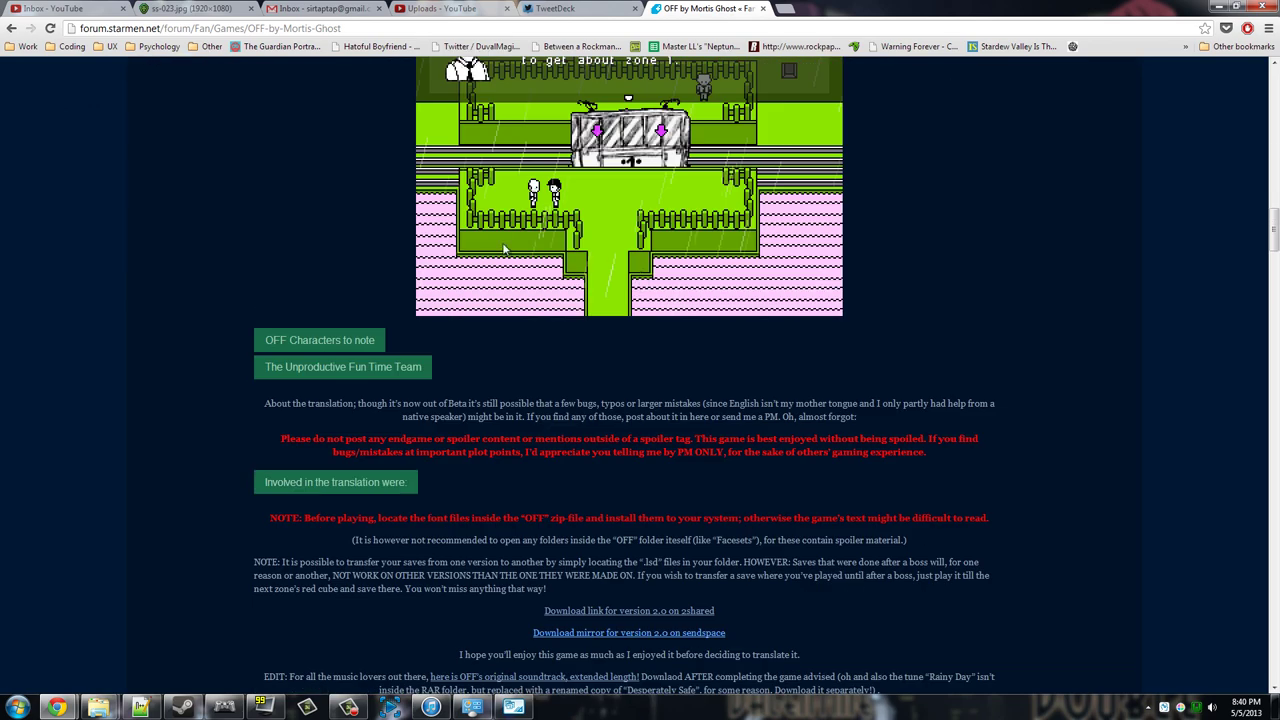
pyautogui.scroll(-2, 270, 308)
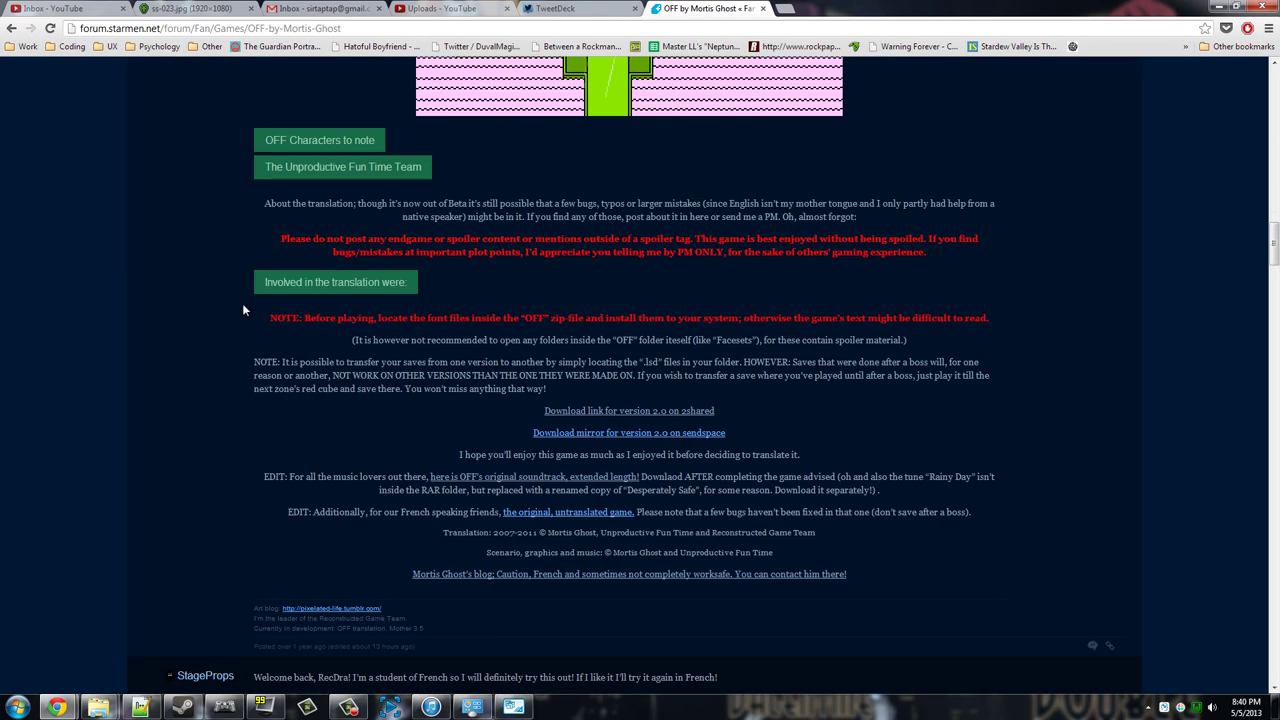
pyautogui.click(481, 484)
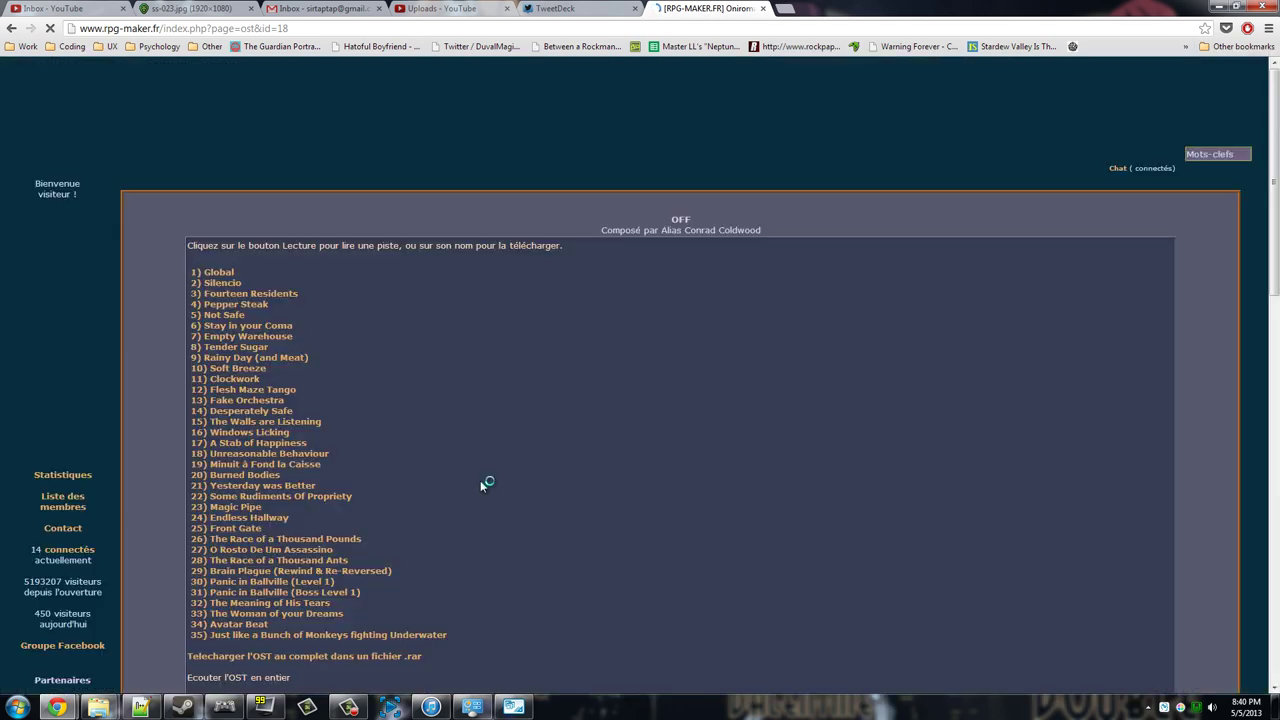
# - Download the complete OFF soundtrack as the OFF.rar archive (51.4 MB) from rpg-maker.fr
pyautogui.scroll(-2, 440, 400)
pyautogui.scroll(-2, 436, 392)
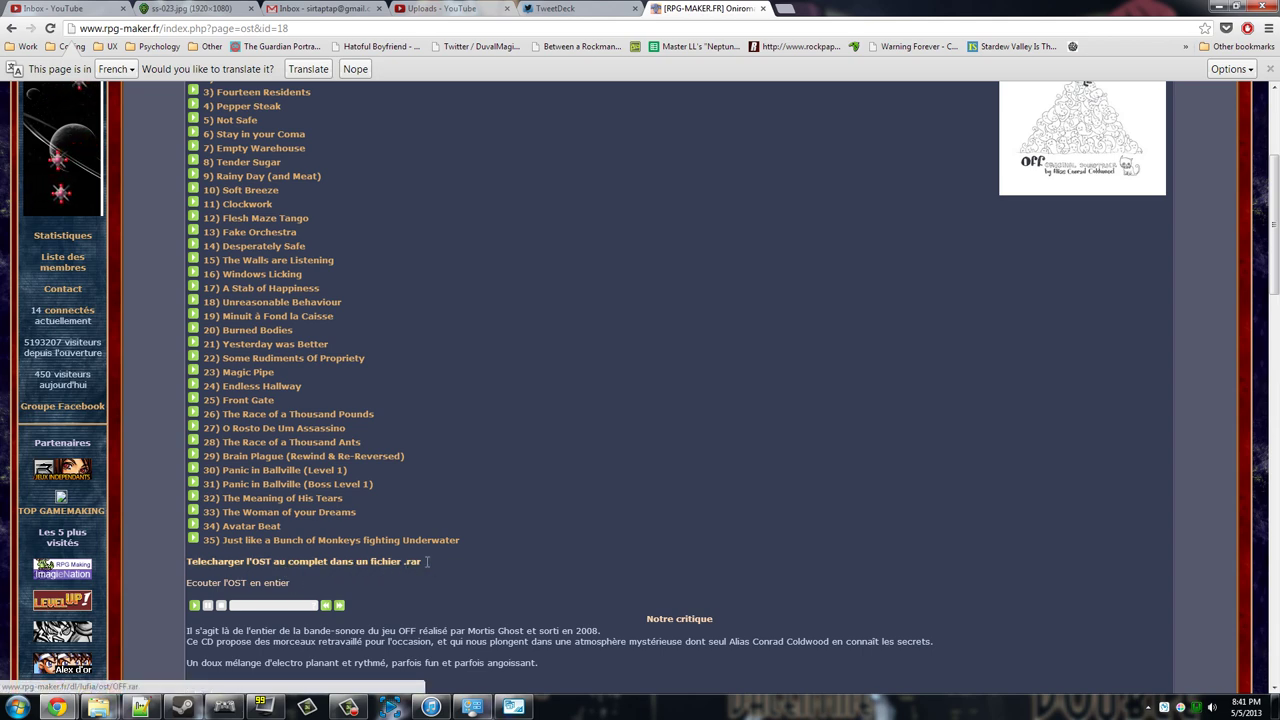
pyautogui.click(405, 563)
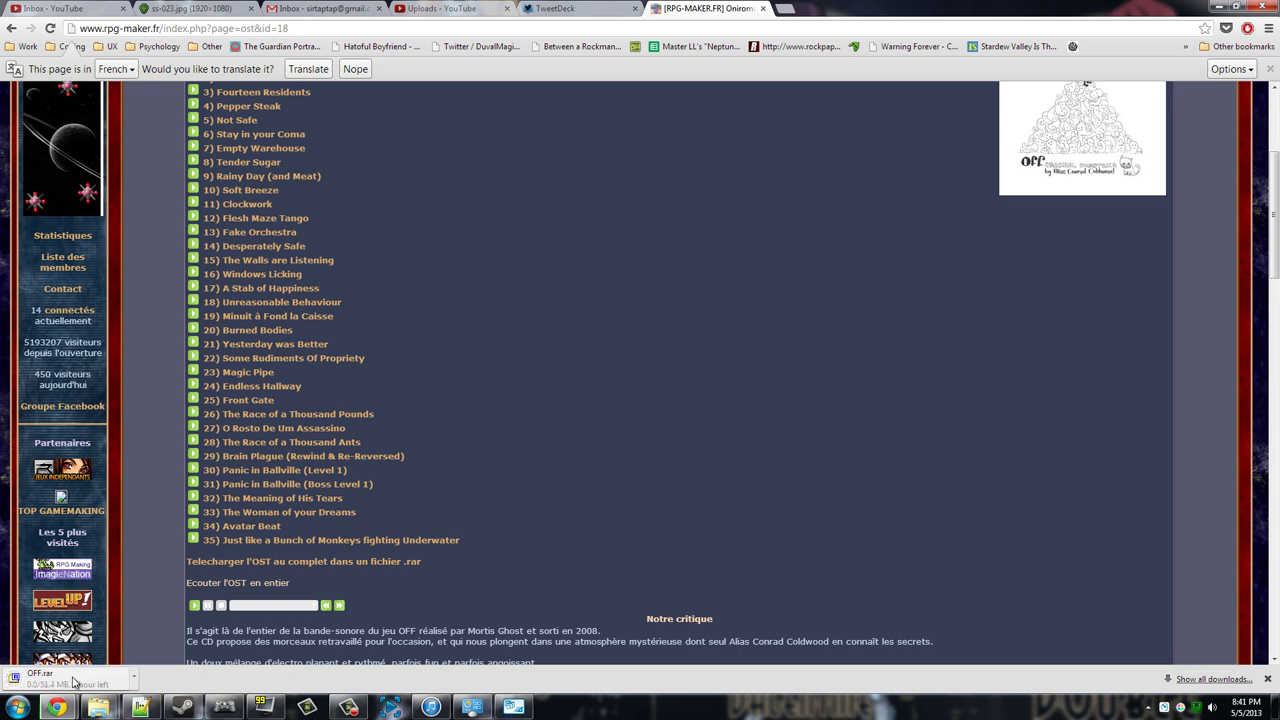
pyautogui.scroll(2, 340, 368)
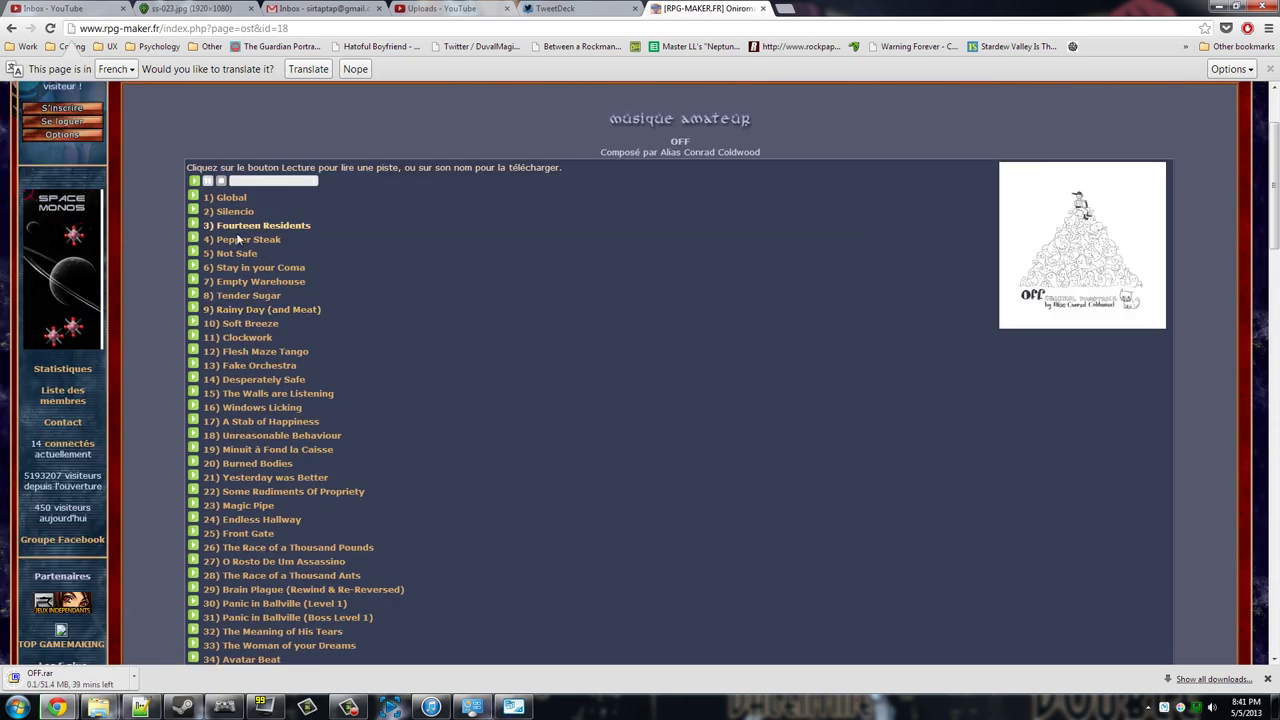
pyautogui.scroll(-3, 340, 372)
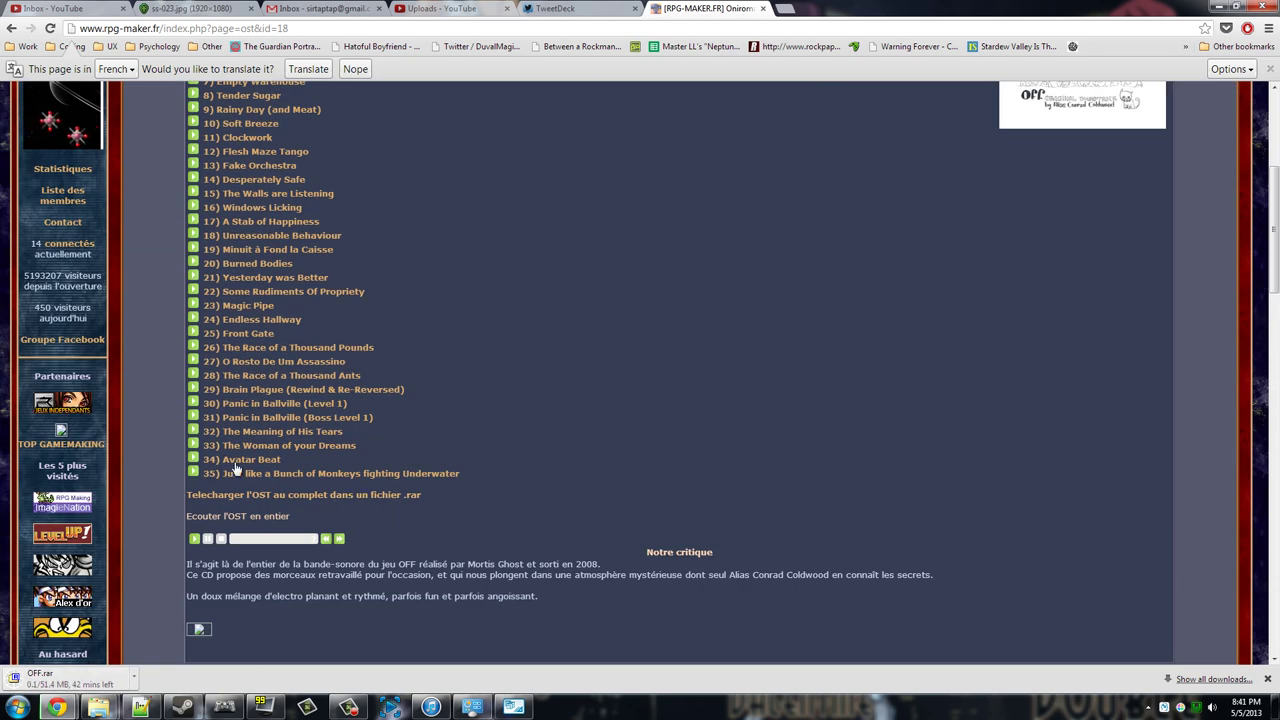
pyautogui.scroll(1, 340, 508)
pyautogui.scroll(2, 462, 449)
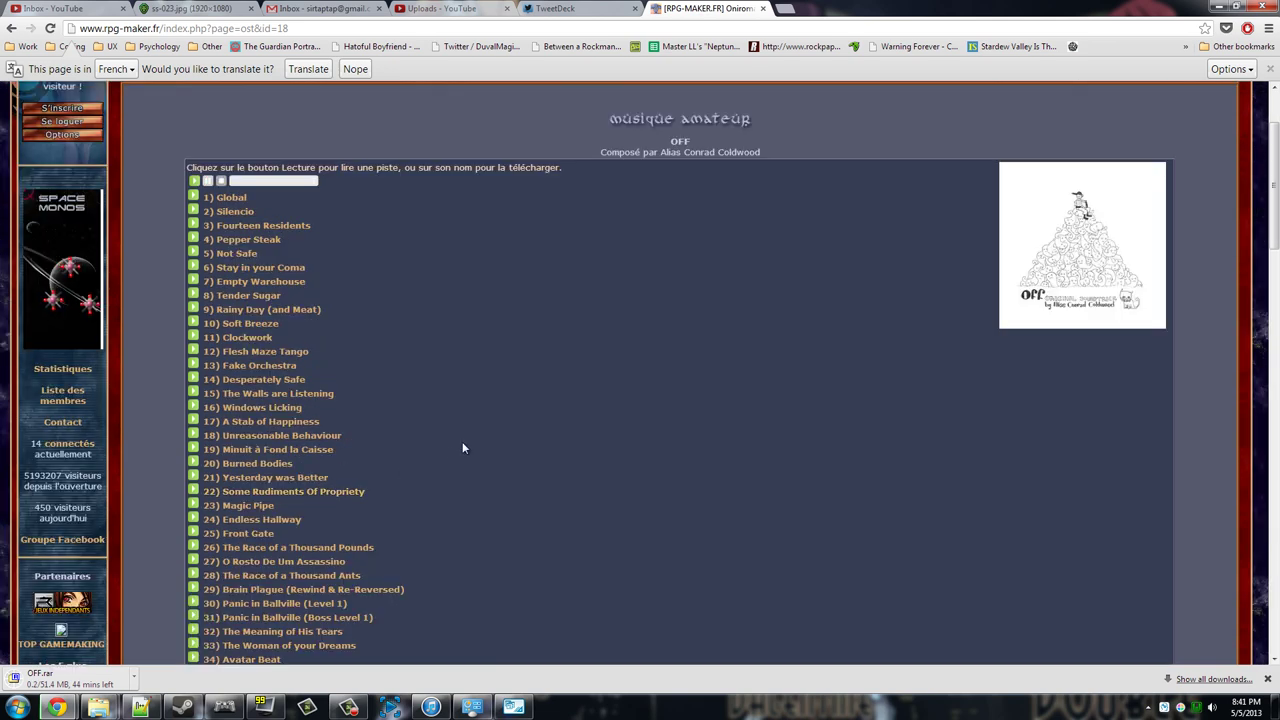
pyautogui.scroll(-3, 421, 447)
pyautogui.scroll(4, 666, 260)
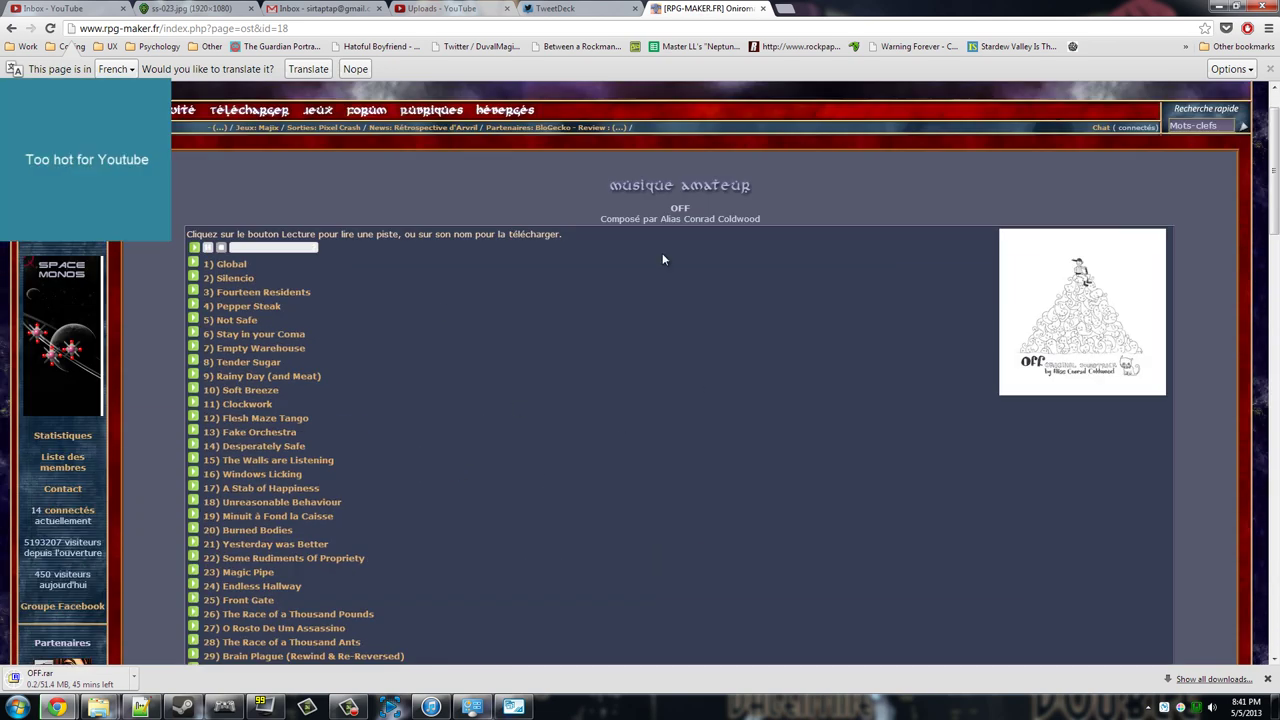
pyautogui.scroll(-5, 509, 434)
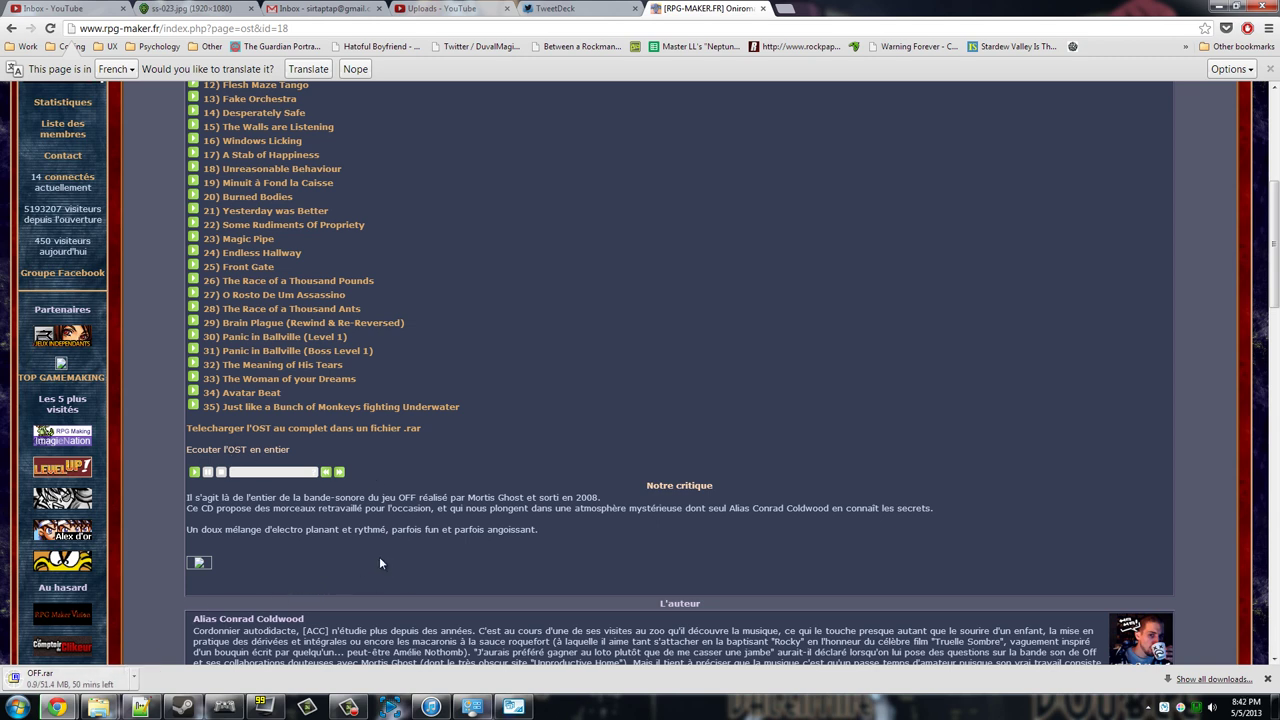
pyautogui.scroll(3, 495, 534)
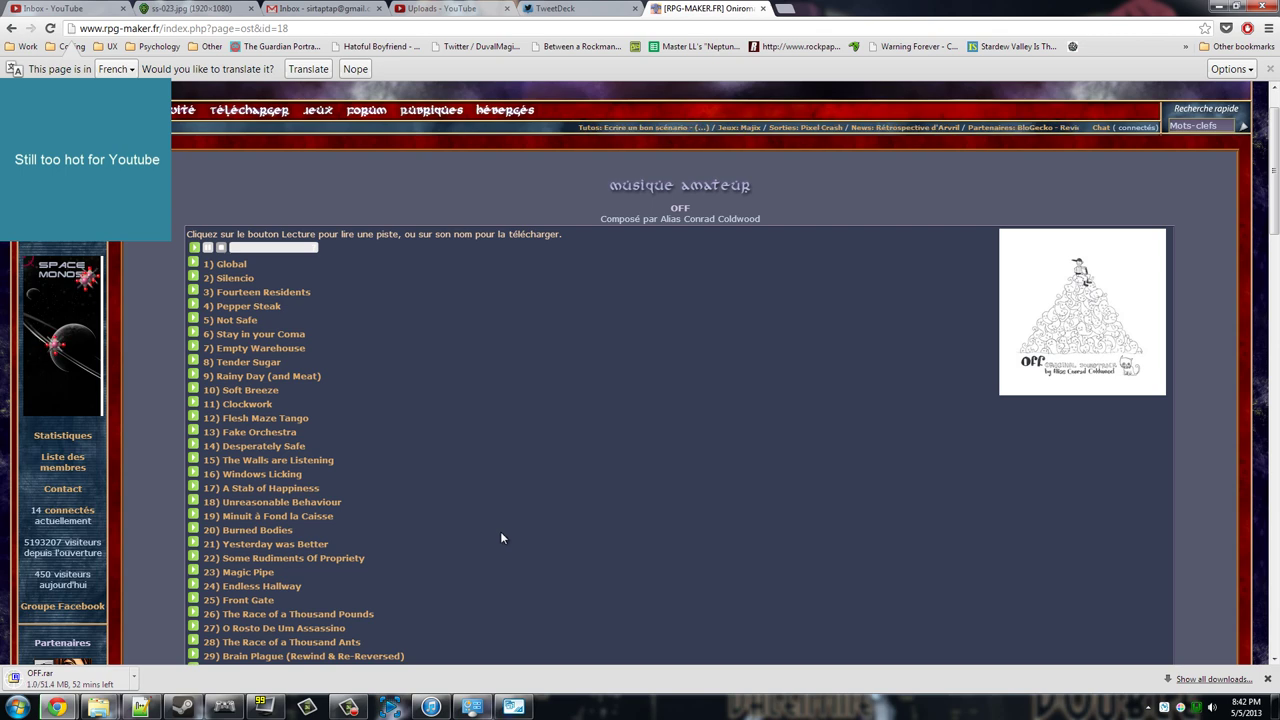
pyautogui.scroll(-2, 495, 529)
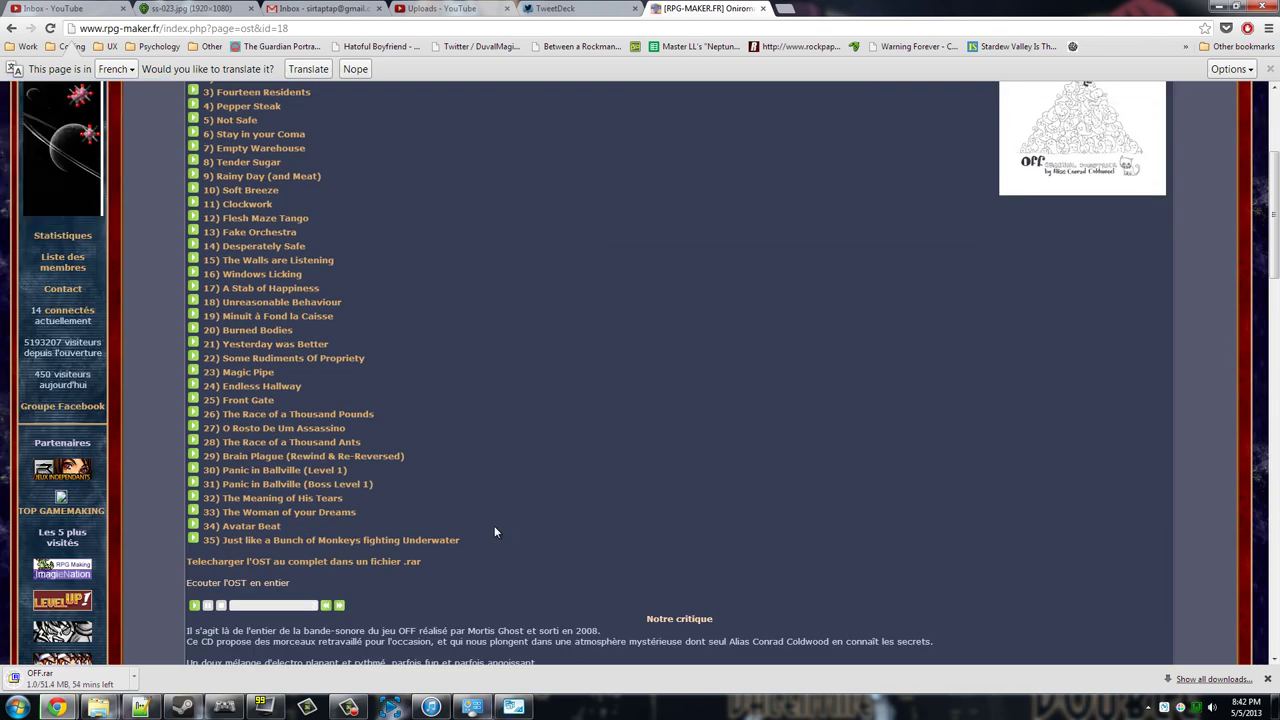
pyautogui.scroll(-3, 509, 556)
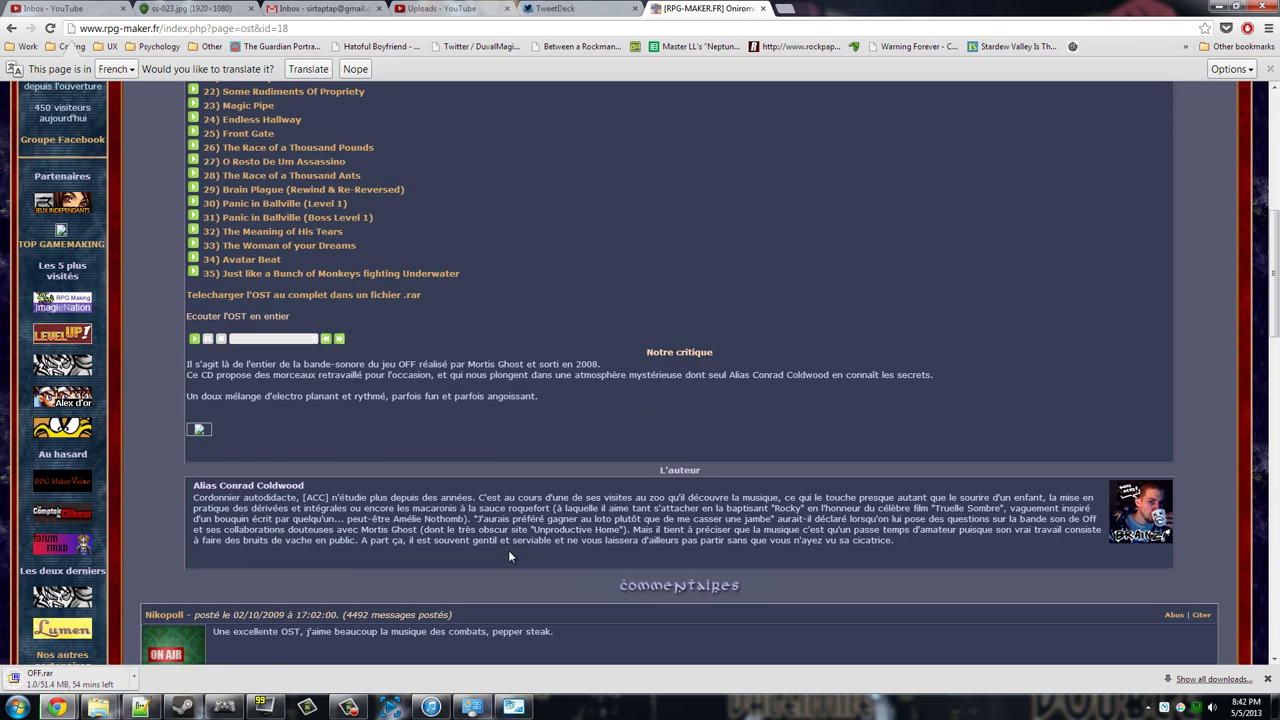
pyautogui.scroll(6, 517, 489)
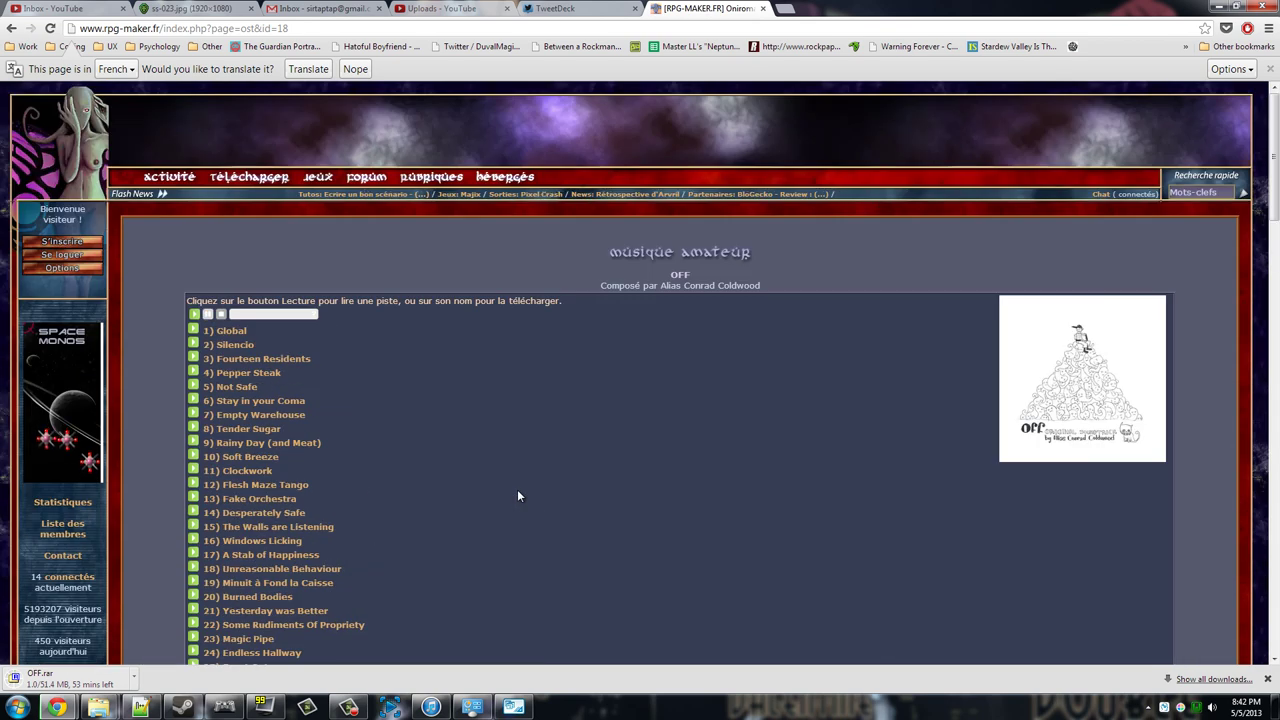
pyautogui.scroll(-2, 517, 489)
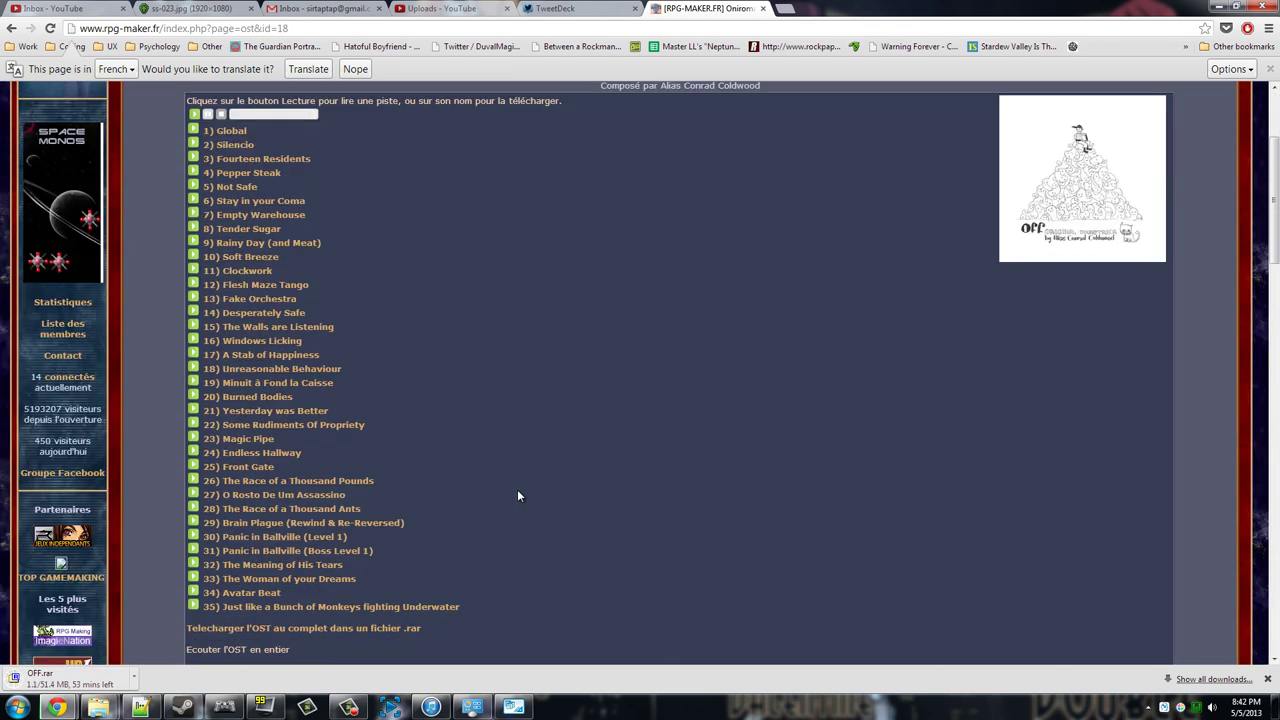
pyautogui.scroll(-1, 517, 489)
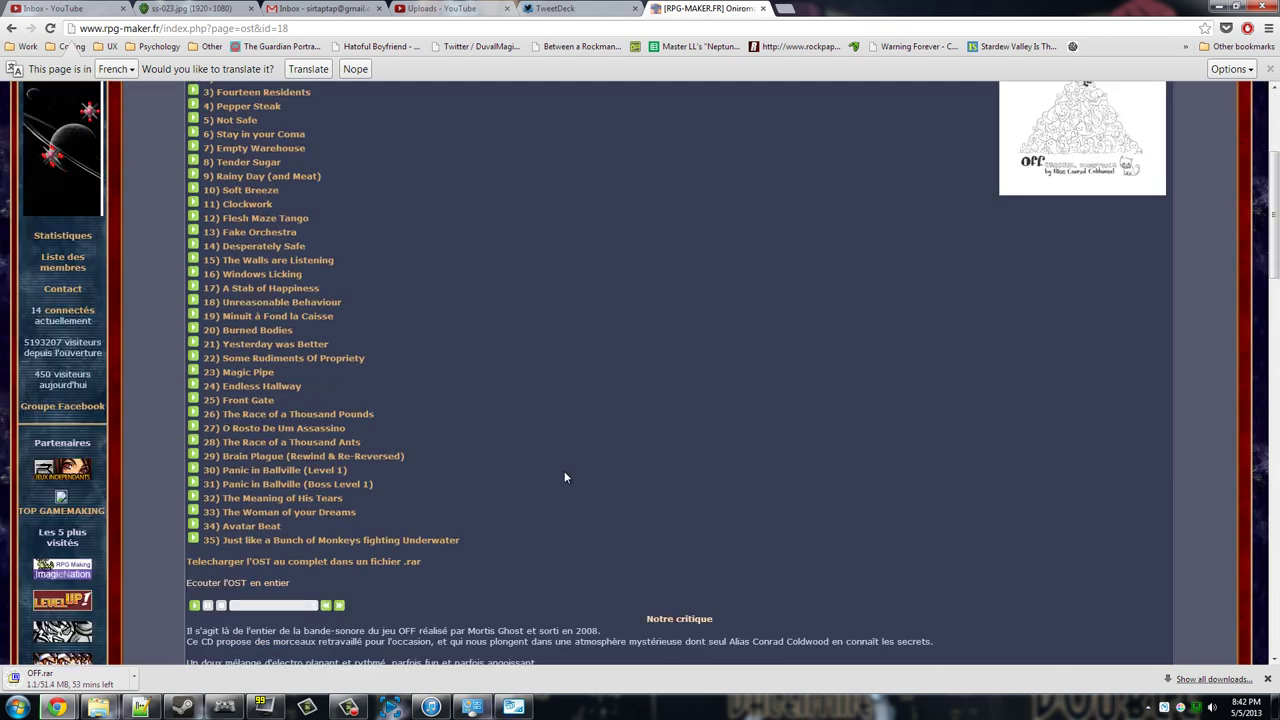